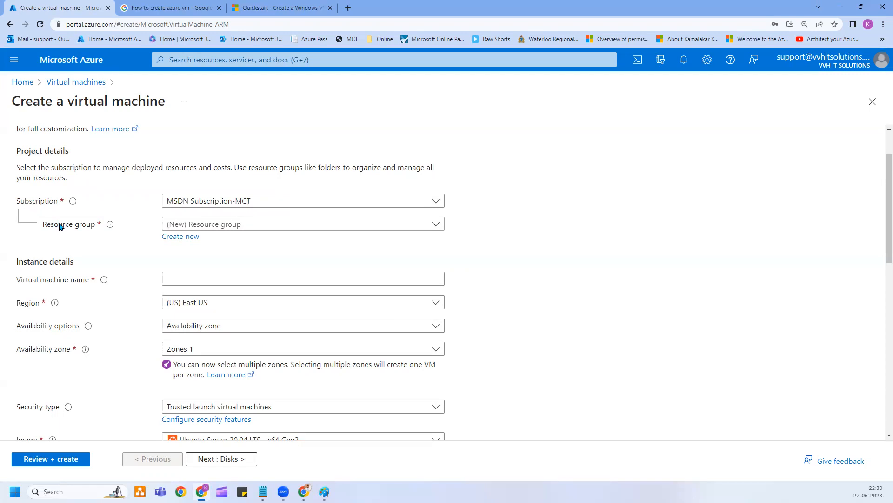
Start a new resource group and clear the placeholder name testrg.
left_click(52, 282)
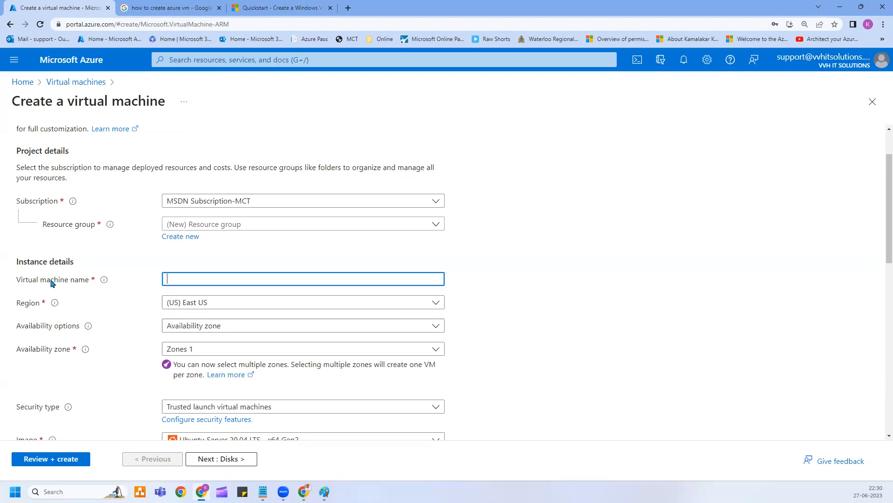
left_click(116, 202)
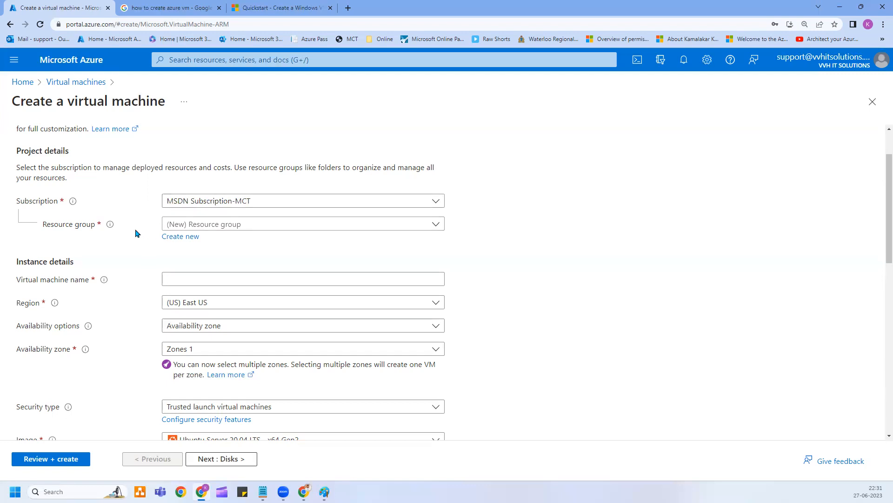
left_click(170, 242)
left_click(207, 312)
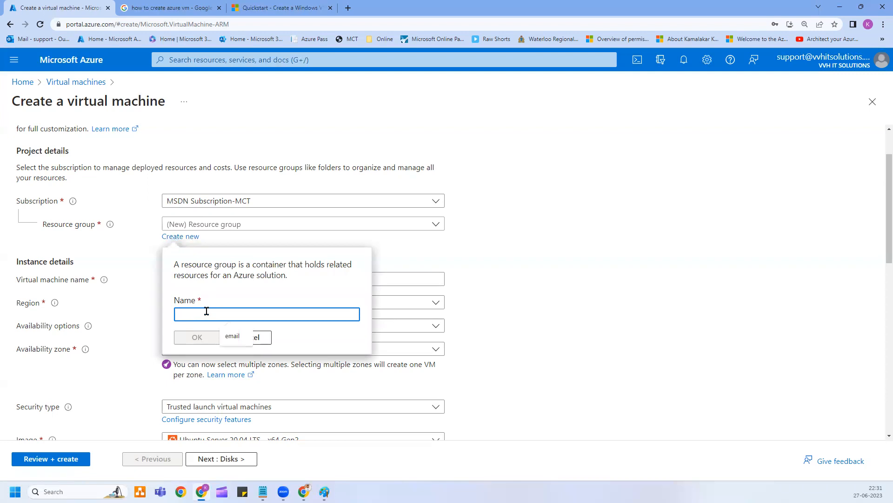
type("testrg")
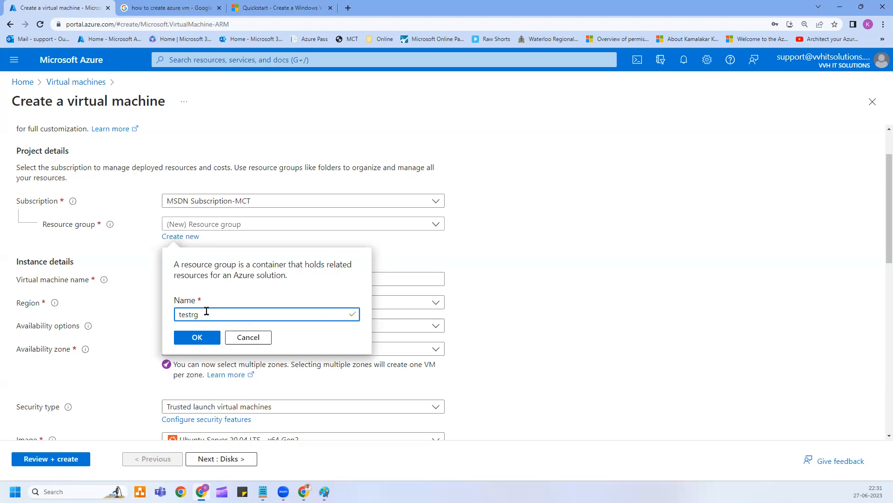
double_click(206, 311)
key("BackSpace")
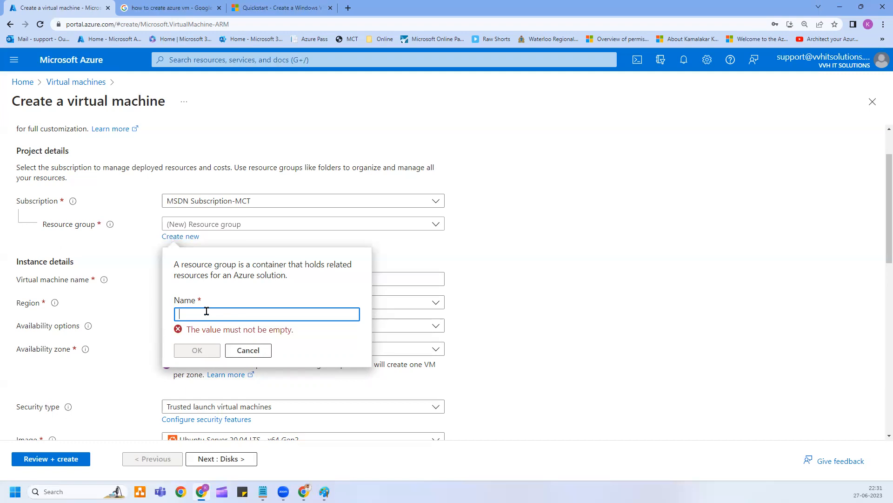
Name the new resource group rg-eus-web-dv-01, fixing typos, and confirm it.
type("rg-")
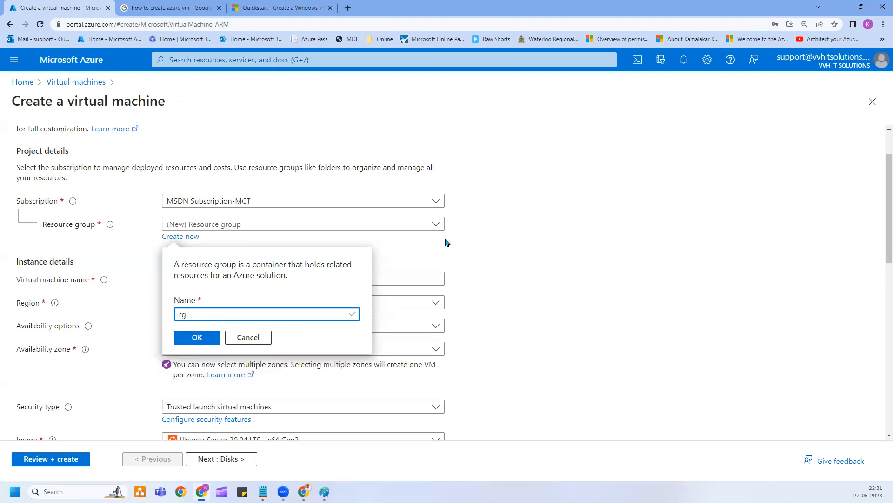
type("eus")
key("BackSpace")
type("eus-")
type("web")
type("-dv-01")
left_click_drag(273, 314, 183, 310)
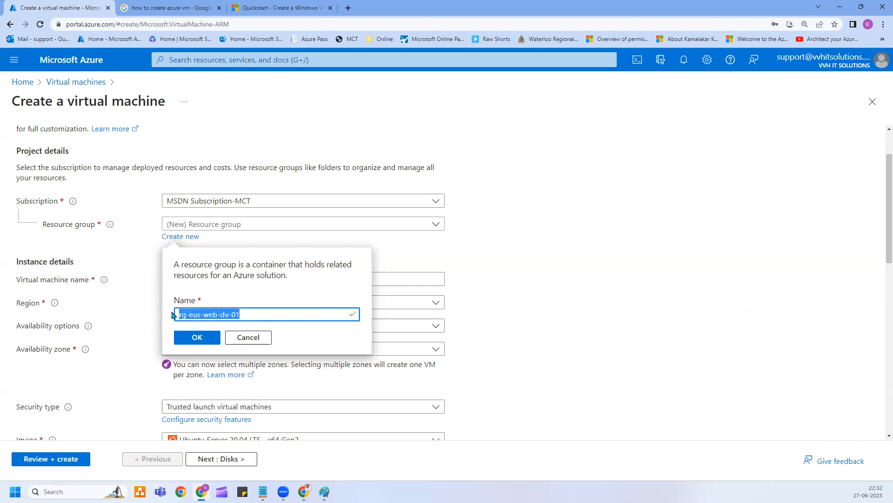
left_click(249, 318)
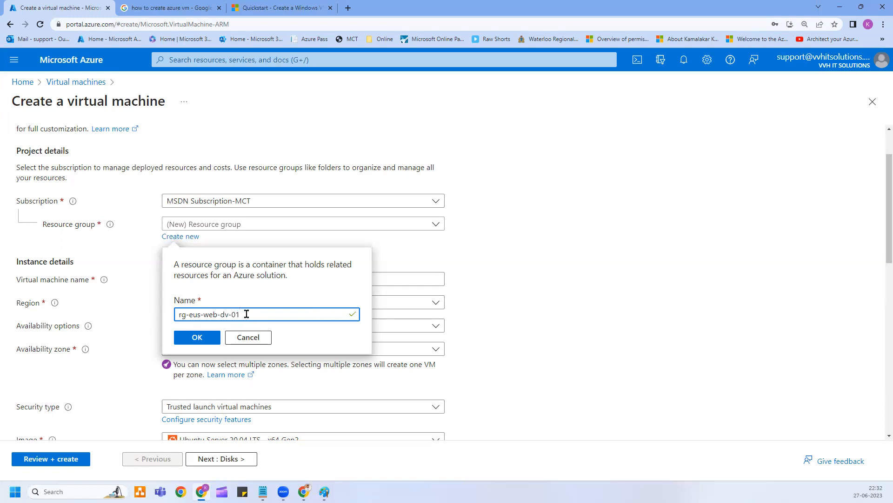
left_click(200, 336)
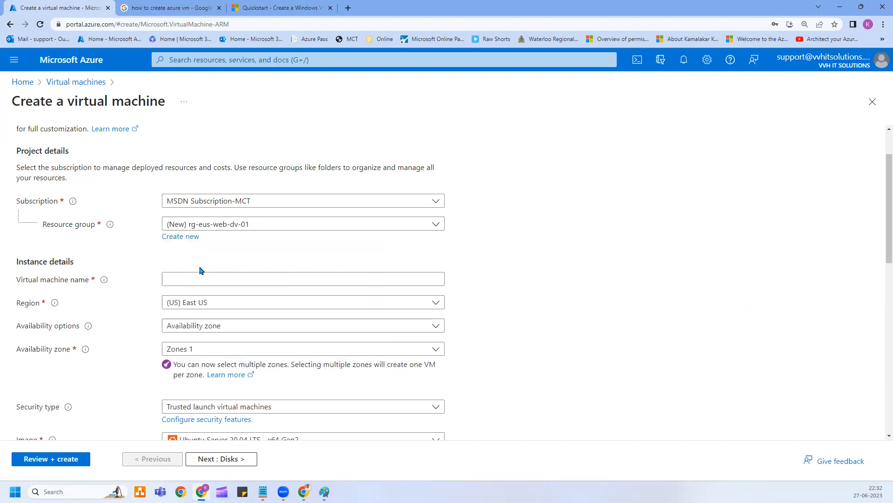
Enter vm-eus-dv-web-01 in the virtual machine name box, correcting typos along the way.
left_click(177, 274)
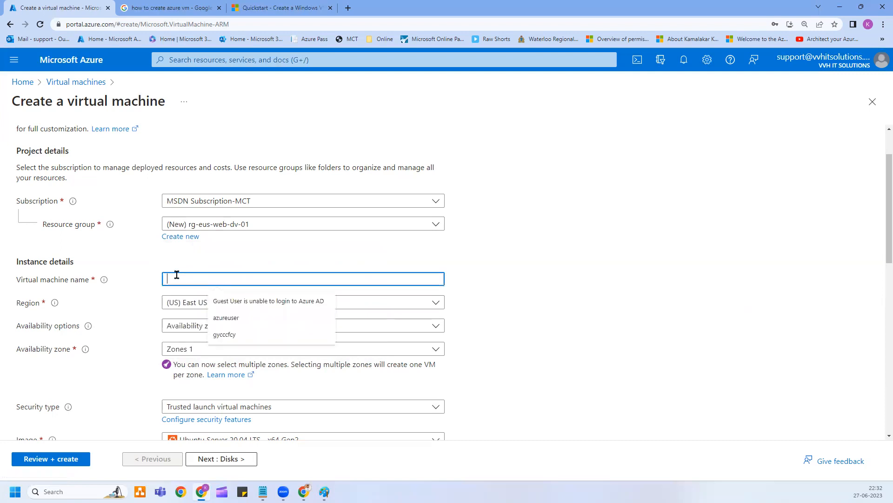
type("vm")
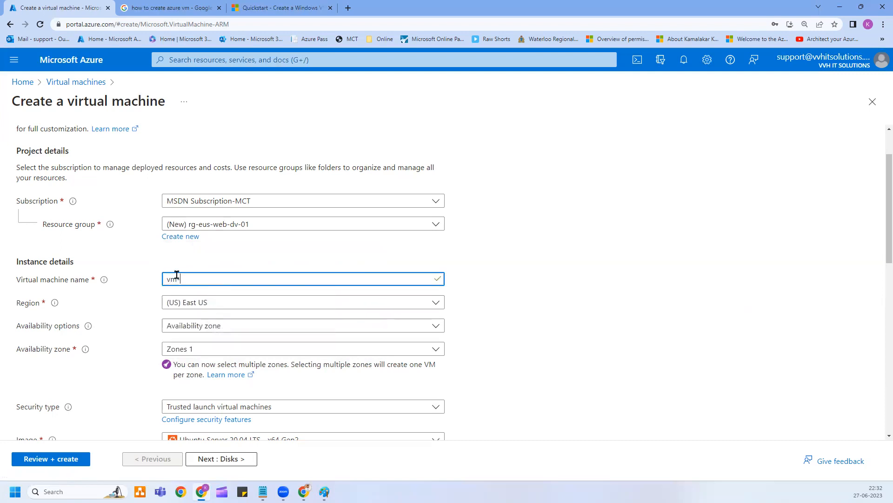
type("-")
left_click_drag(185, 280, 166, 279)
left_click(166, 279)
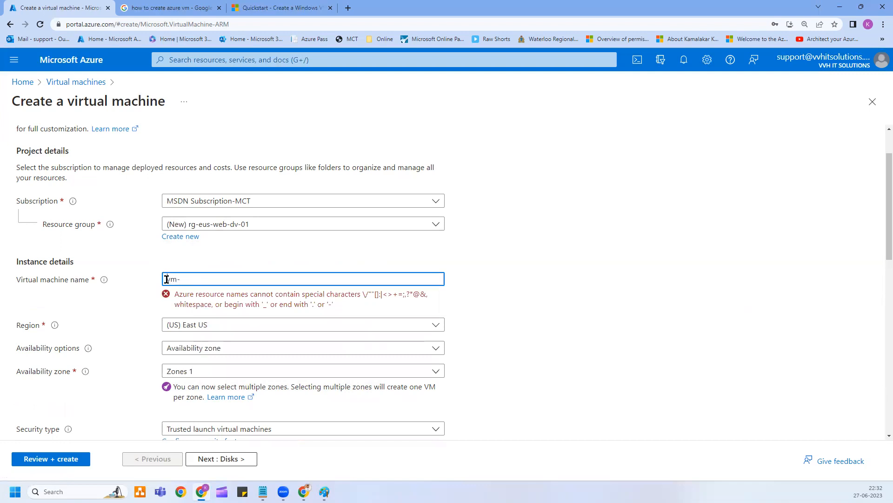
left_click(208, 278)
type("eus-")
type("web")
key("BackSpace")
key("BackSpace")
key("BackSpace")
type("d")
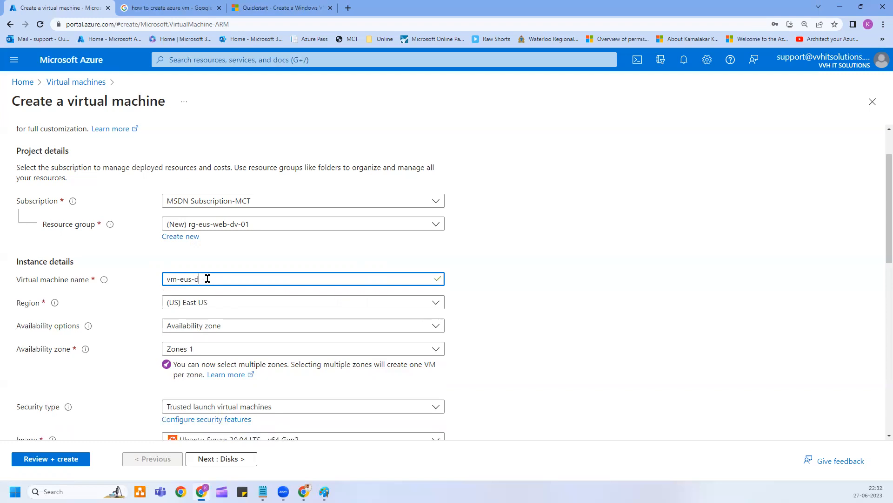
type("v-web")
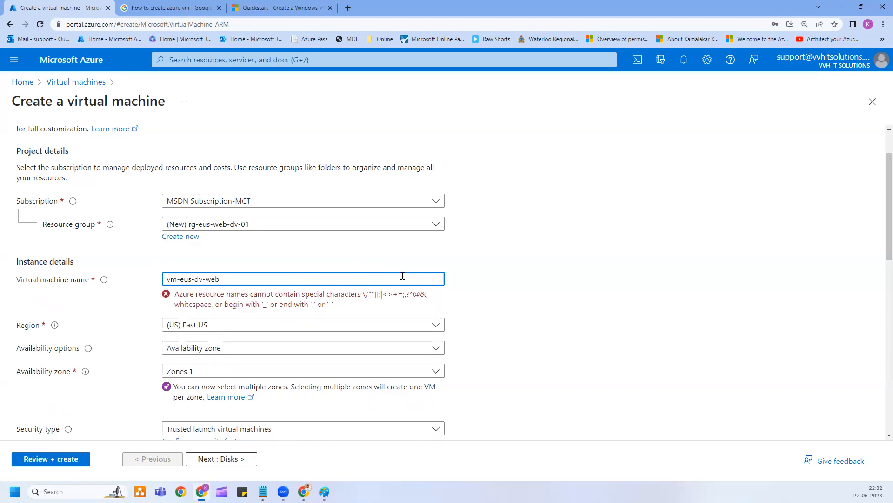
type("01")
key("BackSpace")
type("-01")
left_click(394, 258)
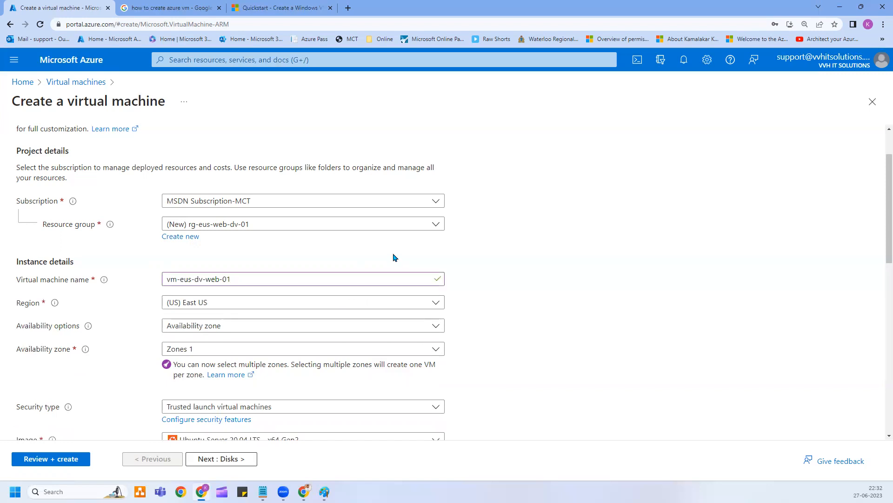
left_click(196, 305)
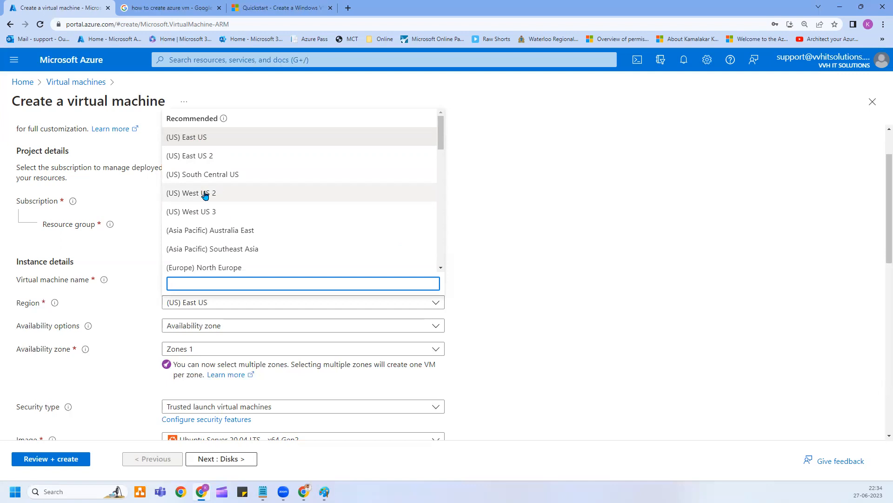
left_click(208, 140)
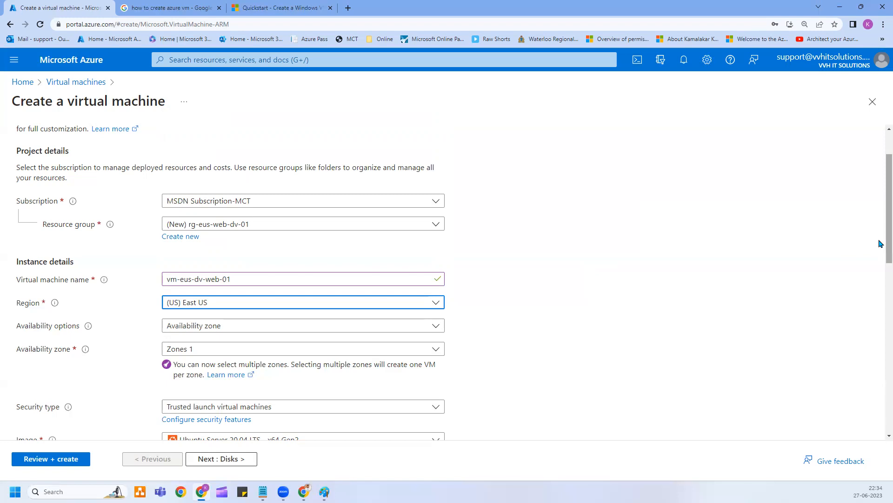
Keep Availability zone as the availability option, then switch to Paint and sketch a line from High Availability.
scroll(879, 247, "down", 3)
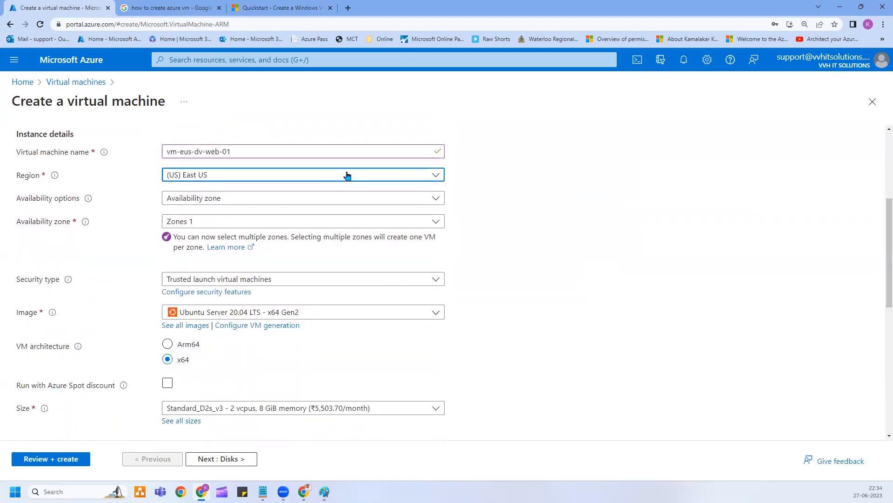
left_click(111, 200)
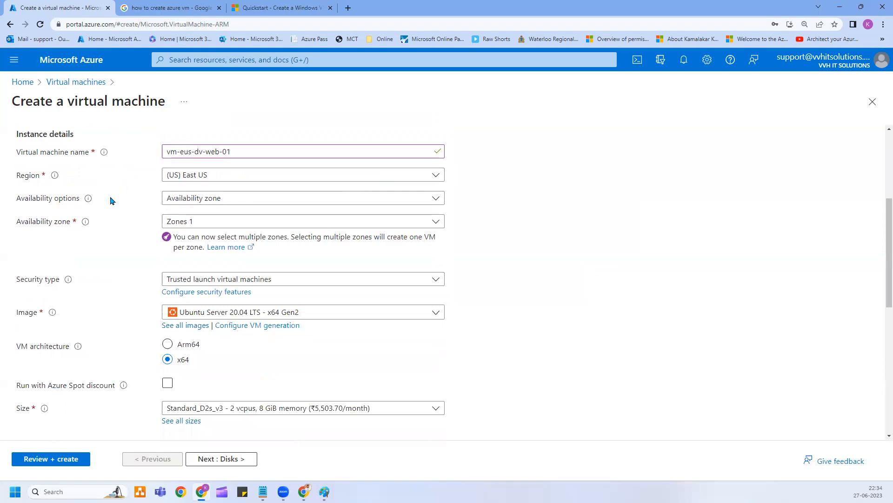
left_click(222, 201)
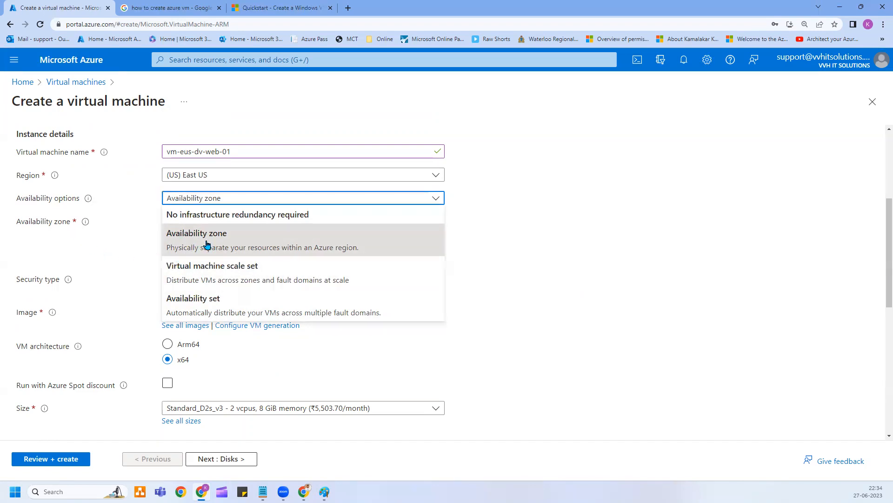
left_click(115, 272)
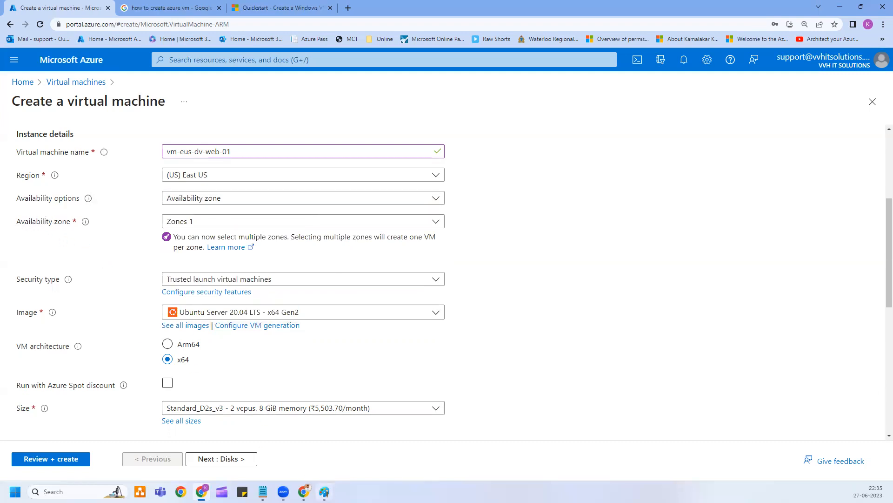
left_click(325, 492)
left_click_drag(203, 187, 221, 155)
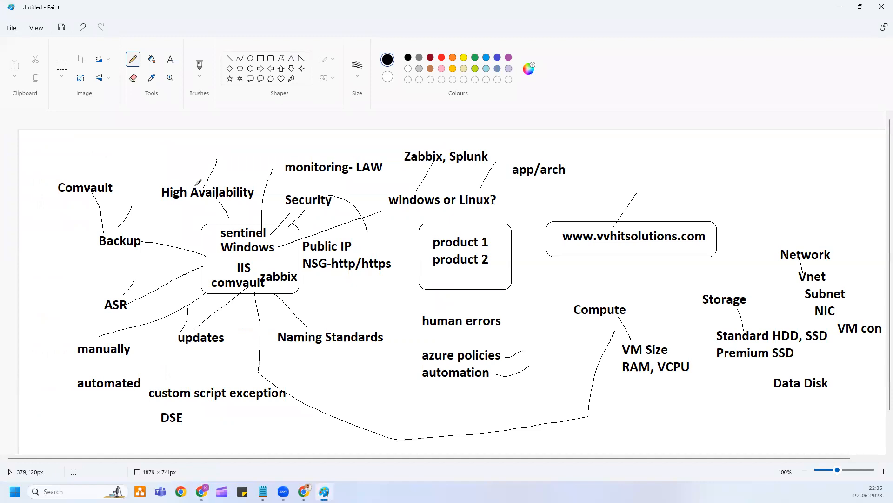
Open a fresh Paint canvas and draw an orange rounded rectangle.
key("alt+Tab")
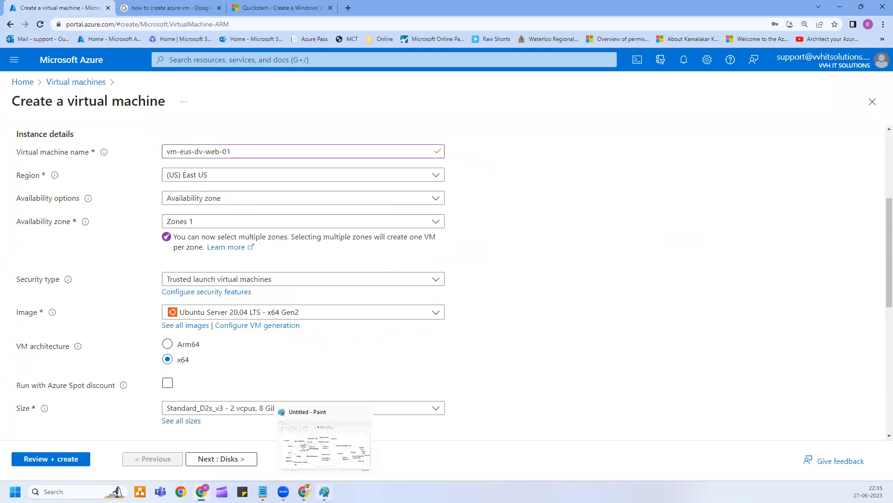
right_click(324, 491)
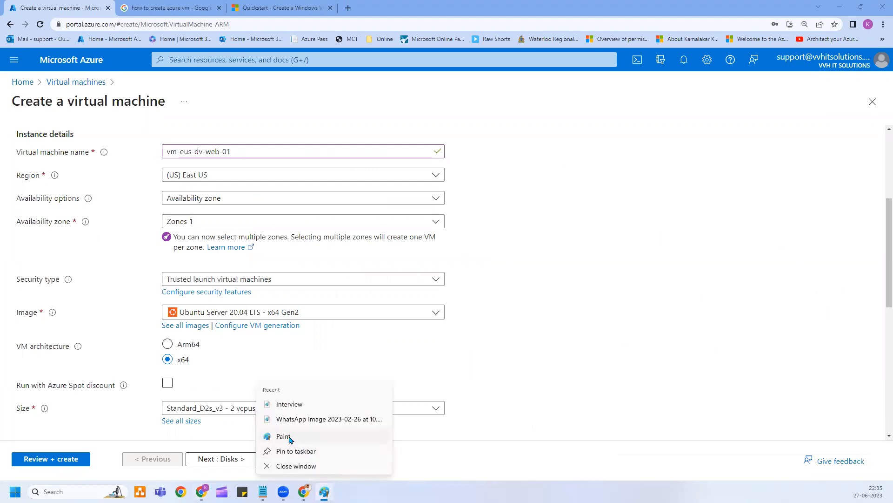
left_click(294, 436)
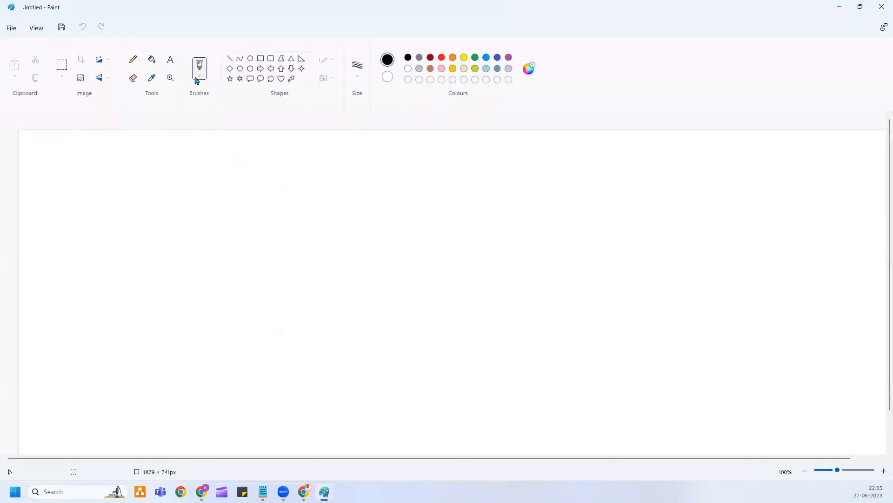
left_click(271, 58)
left_click(359, 78)
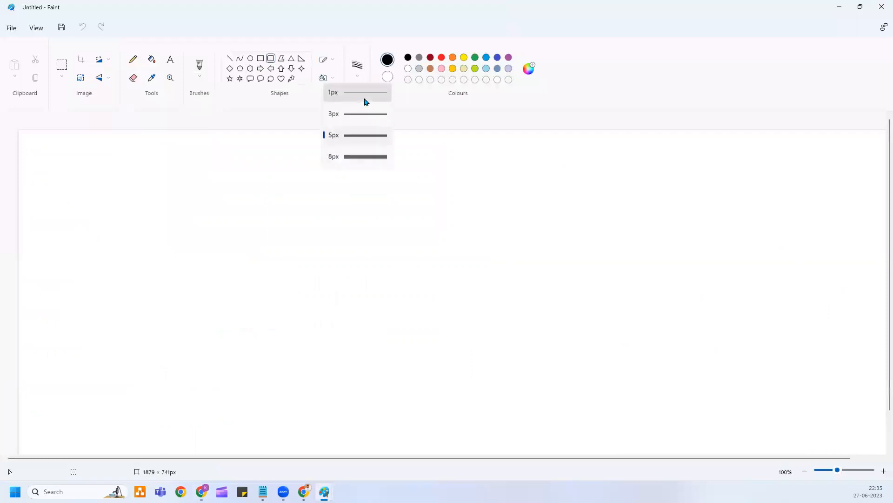
left_click(368, 101)
left_click(453, 57)
mouse_move(208, 248)
left_mouse_down()
mouse_move(219, 278)
mouse_move(291, 313)
left_mouse_up()
left_click(297, 228)
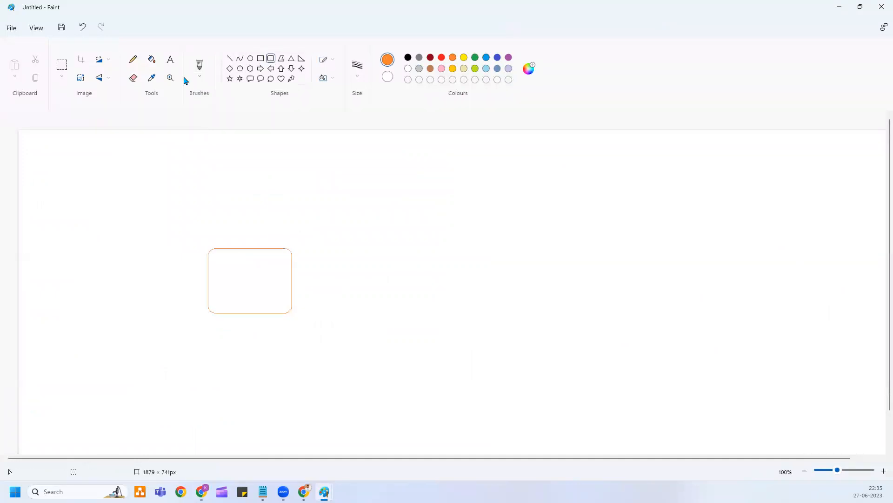
Label the orange box 'web vm'.
left_click(171, 62)
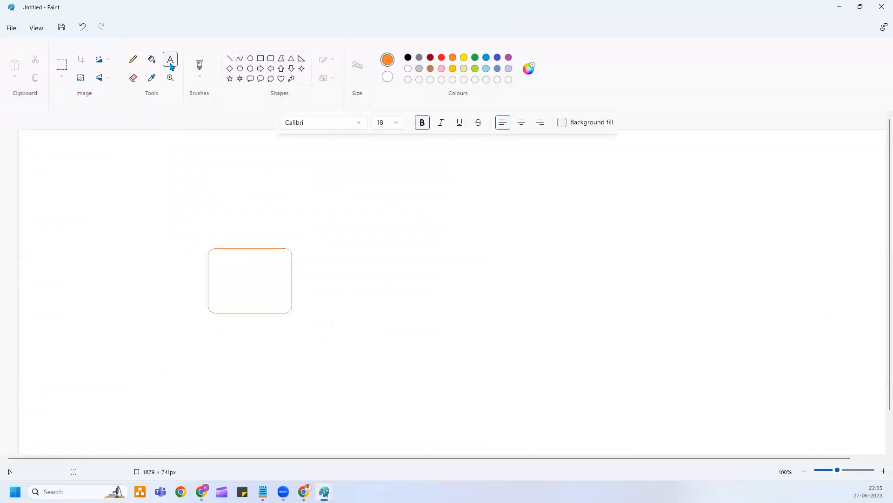
left_click(223, 271)
type("web vm")
left_click(175, 267)
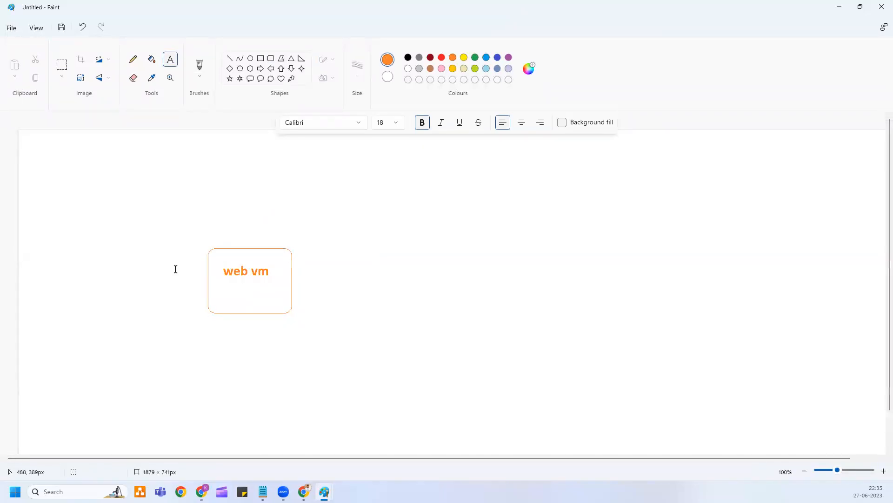
Draw a blue rounded box below web vm labelled 'Hyper V' and 'Node'.
left_click(271, 59)
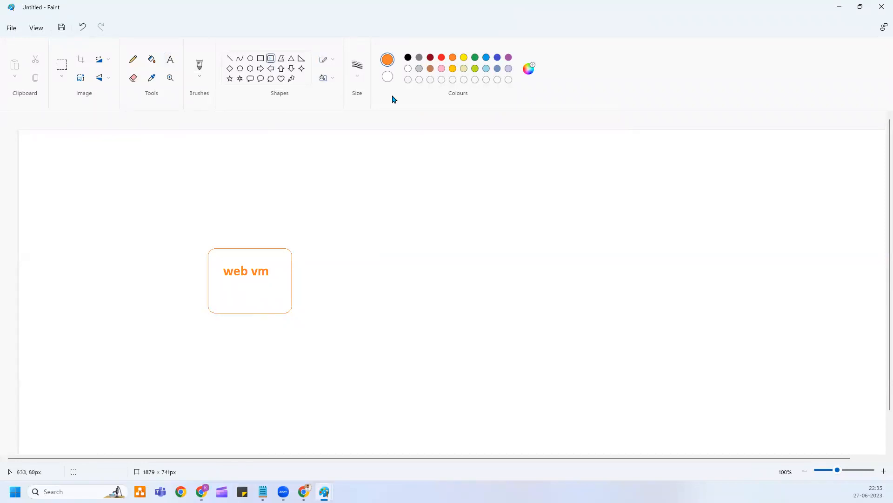
left_click(486, 60)
left_click_drag(191, 298, 291, 355)
left_click(170, 60)
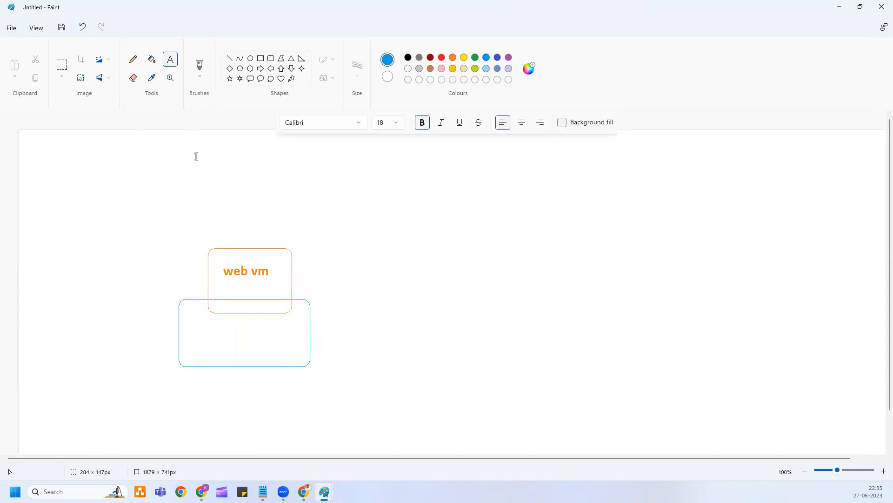
left_click(253, 351)
type("Node")
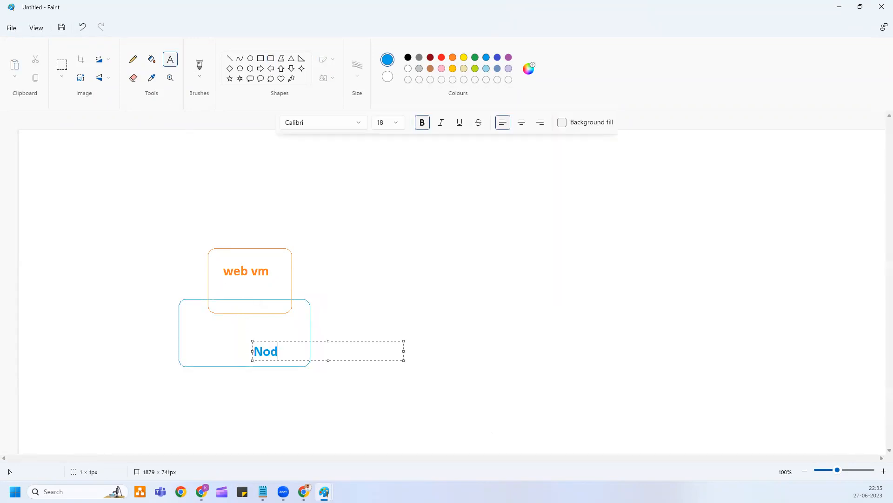
left_click(266, 330)
left_click(266, 329)
type("Hyper V")
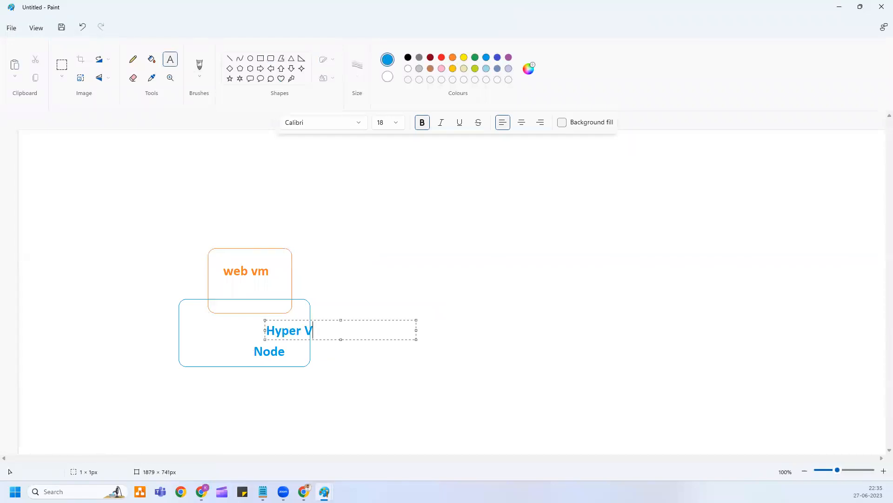
left_click(311, 312)
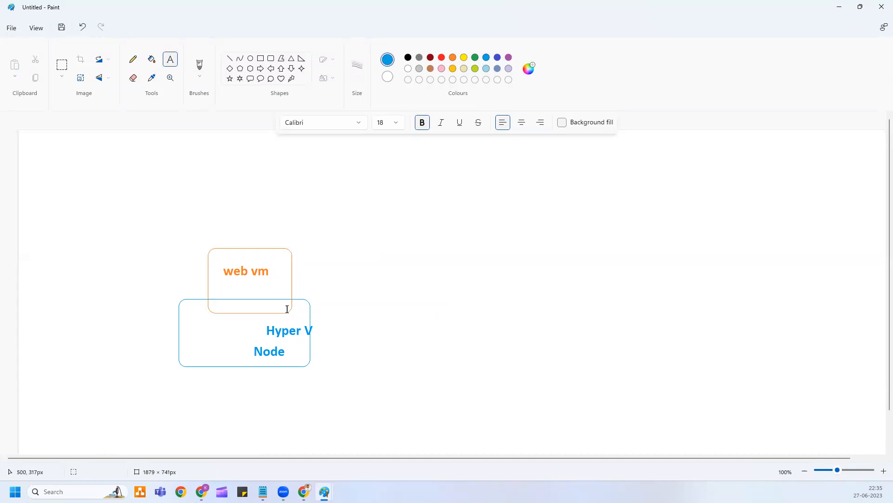
Add a 'website' label just above the web vm box.
left_click(250, 254)
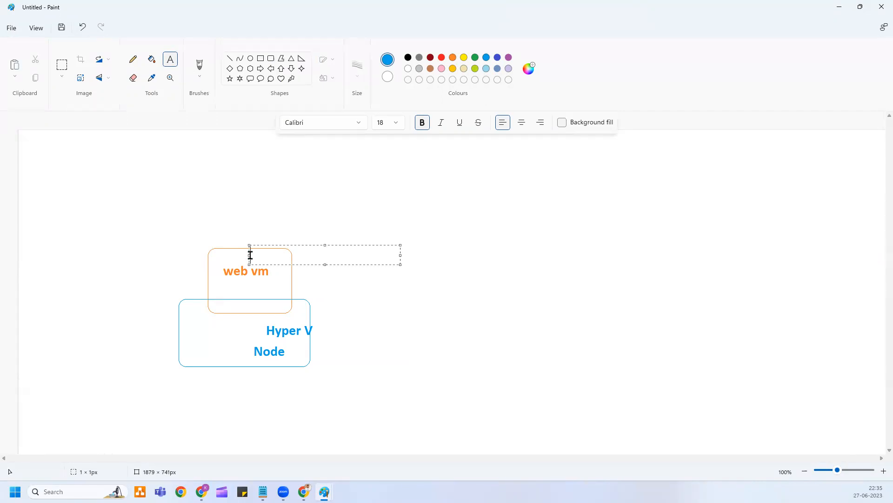
type("website")
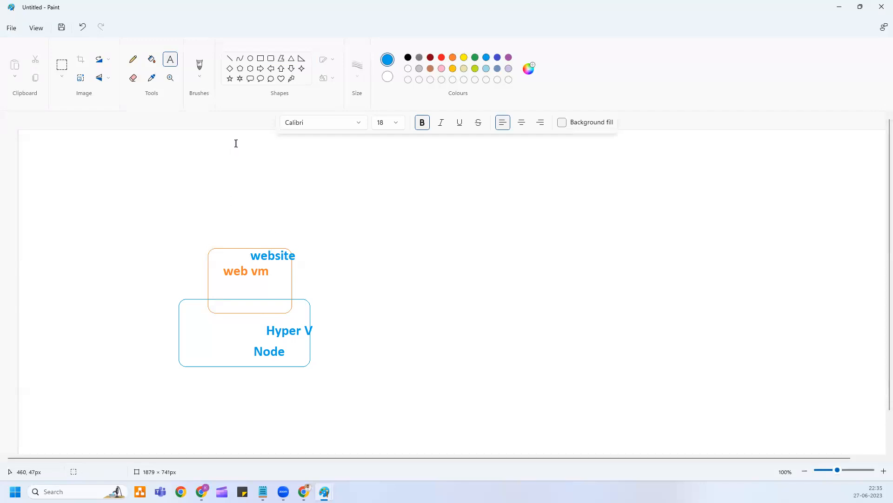
left_click(133, 60)
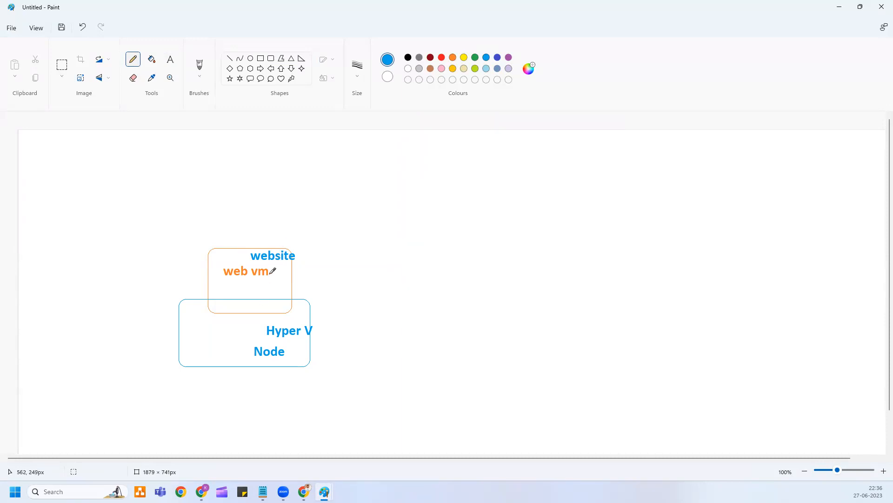
Pencil short strokes below the Node box and above the web vm box.
left_click_drag(292, 352, 305, 386)
left_click_drag(303, 353, 325, 377)
left_click_drag(253, 351, 240, 372)
left_click_drag(238, 247, 231, 265)
Draw a blue rounded box left of web vm labelled 'web vm2'.
left_click(271, 58)
left_click_drag(150, 241, 202, 316)
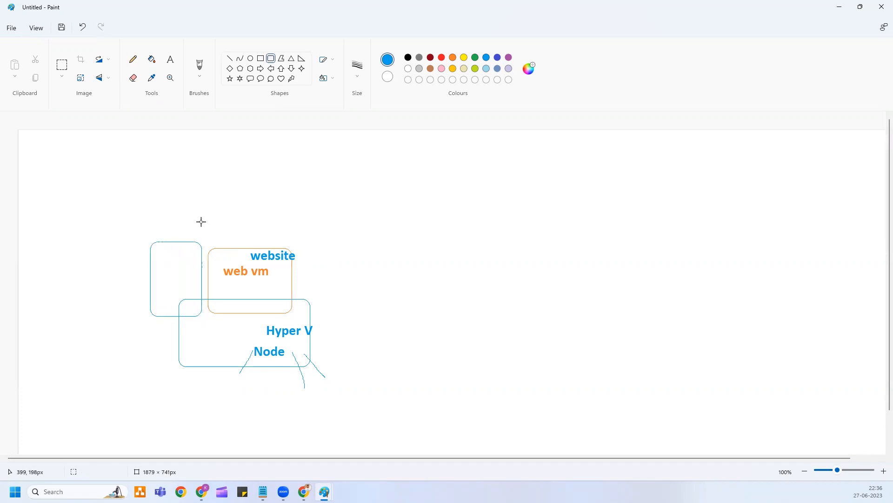
left_click(170, 59)
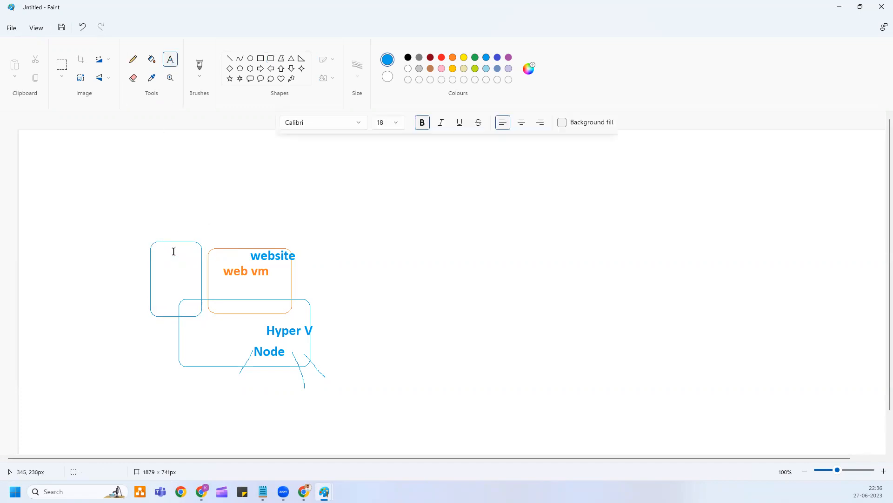
left_click(156, 264)
type("web vm2")
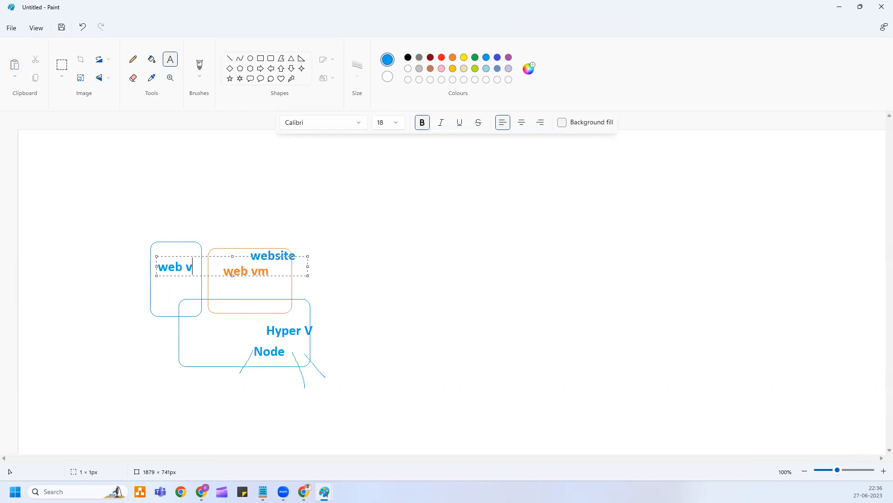
left_click(203, 202)
Add a 'load balancer' label above the boxes with lines to web vm2 and website.
left_click(203, 202)
type("load bal")
type("cer")
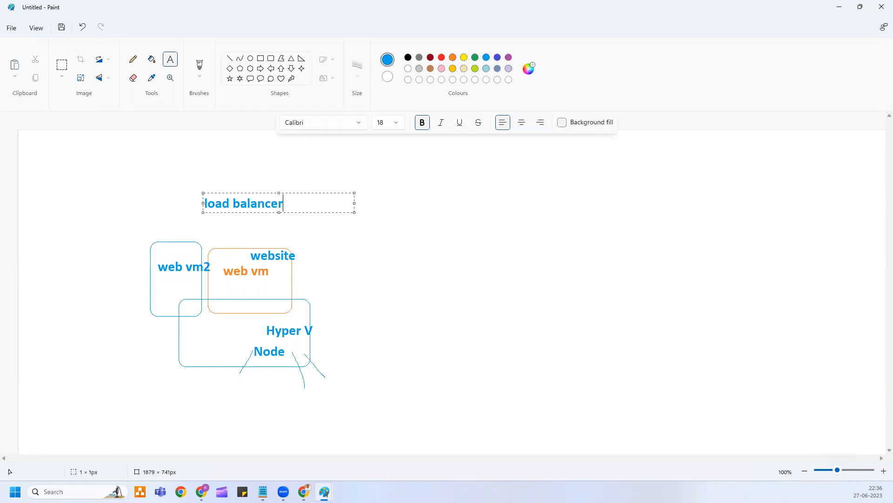
left_click(133, 59)
mouse_move(247, 209)
left_mouse_down()
mouse_move(184, 222)
mouse_move(166, 246)
left_mouse_up()
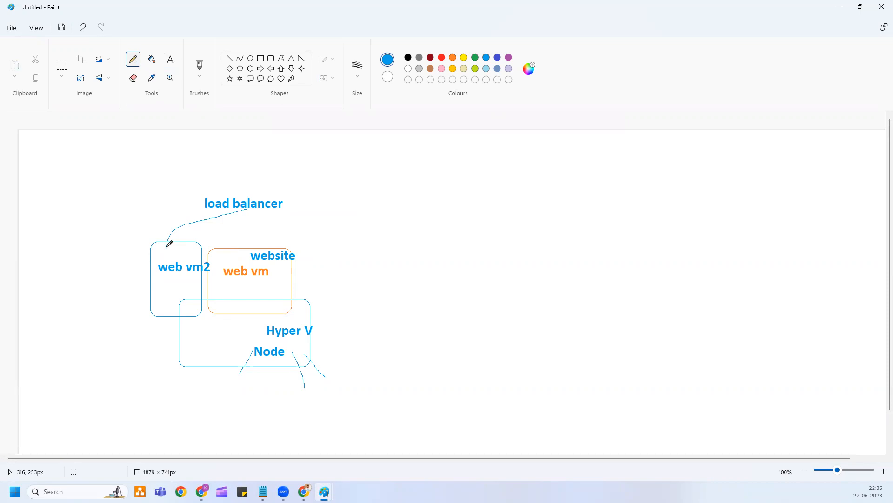
left_click_drag(243, 210, 251, 254)
In red, draw a line up from load balancer, an arrow beside Node, and marks under web vm2.
left_click(441, 58)
mouse_move(250, 196)
left_mouse_down()
mouse_move(293, 157)
mouse_move(284, 172)
left_mouse_up()
mouse_move(303, 347)
left_mouse_down()
mouse_move(354, 351)
mouse_move(340, 359)
left_mouse_up()
left_click_drag(194, 282, 229, 289)
mouse_move(196, 283)
left_mouse_down()
mouse_move(198, 294)
mouse_move(209, 278)
left_mouse_up()
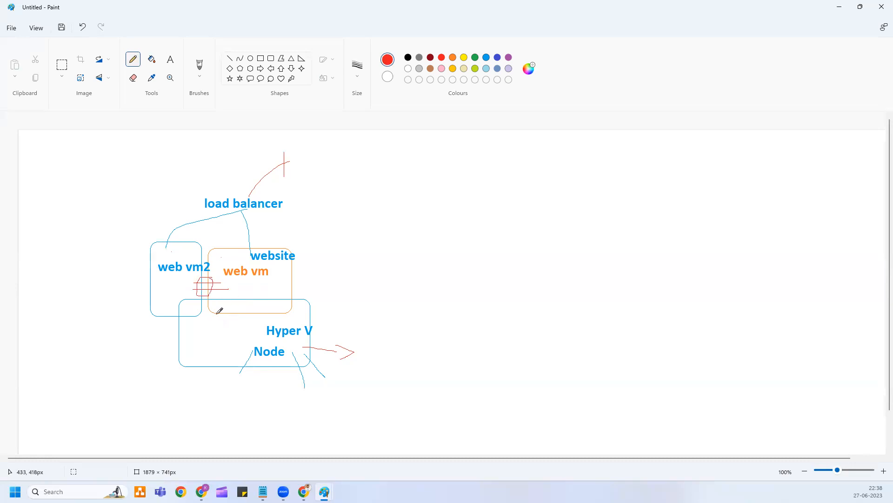
Add an 'AVSET' label to the right of the sketch.
left_click(170, 60)
left_click(354, 252)
type("AVSET")
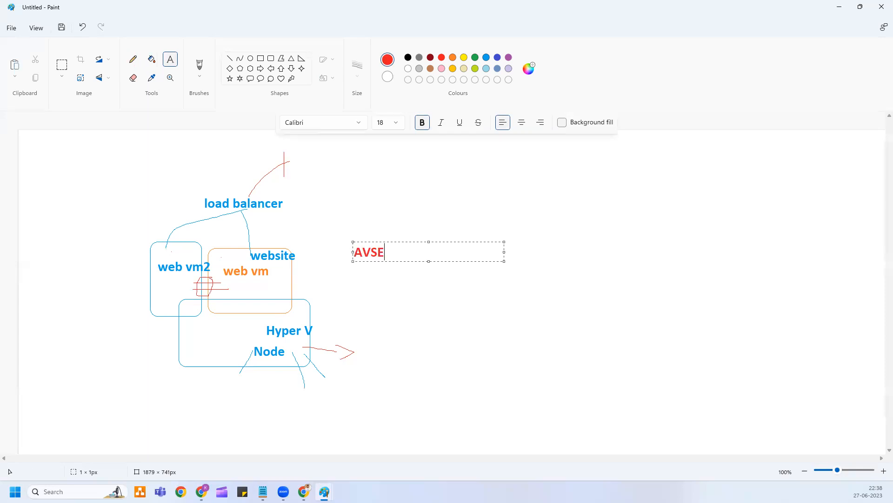
left_click(312, 203)
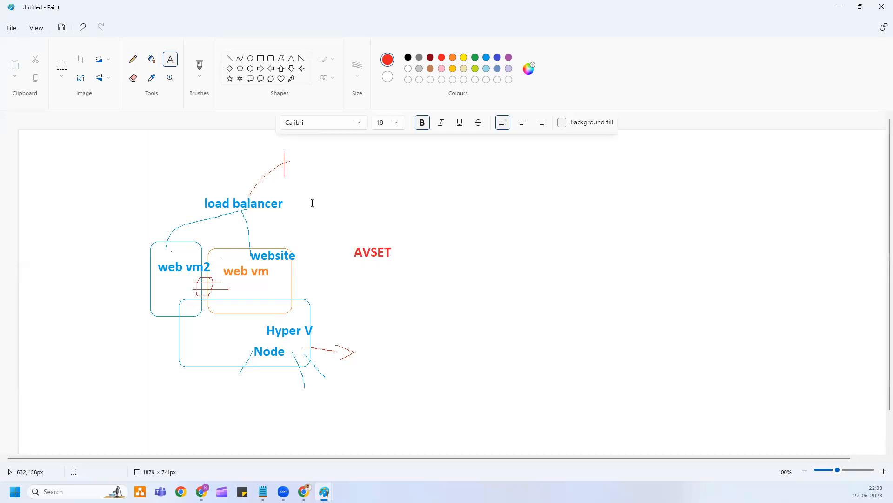
Draw a small green box above the VMs and a green curve from web vm2 to Node.
left_click(133, 59)
left_click(271, 59)
left_click(475, 58)
left_click_drag(180, 234, 231, 258)
left_click(133, 59)
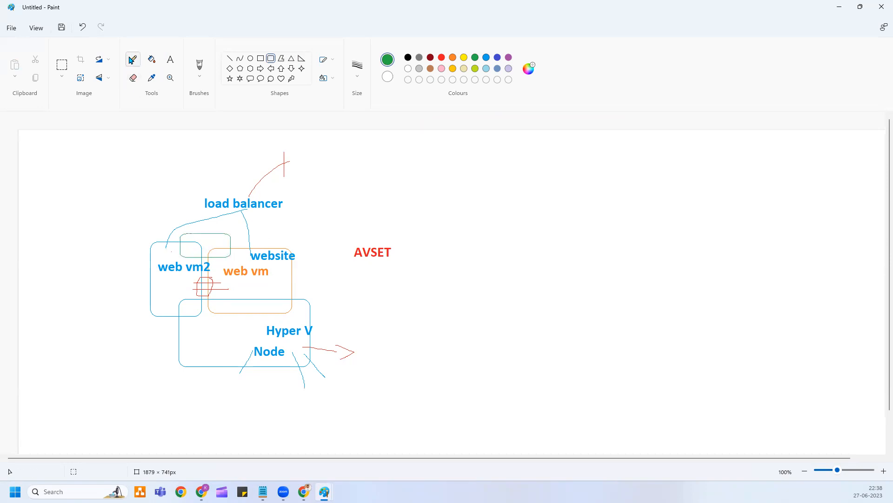
left_click_drag(220, 241, 240, 234)
mouse_move(189, 255)
left_mouse_down()
mouse_move(142, 324)
mouse_move(194, 345)
mouse_move(169, 360)
mouse_move(185, 356)
left_mouse_up()
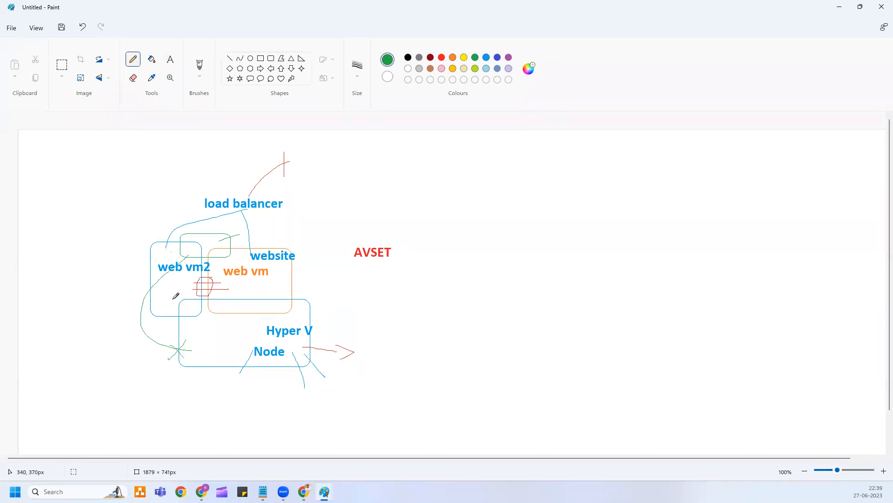
Draw four green rounded boxes right of AVSET, two small ones over two taller ones.
left_click(271, 59)
left_click_drag(476, 244, 546, 294)
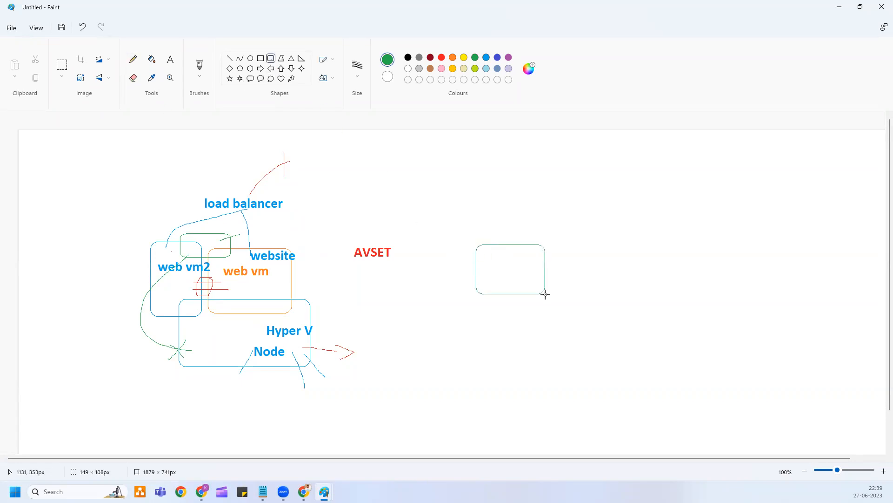
left_click_drag(586, 240, 652, 292)
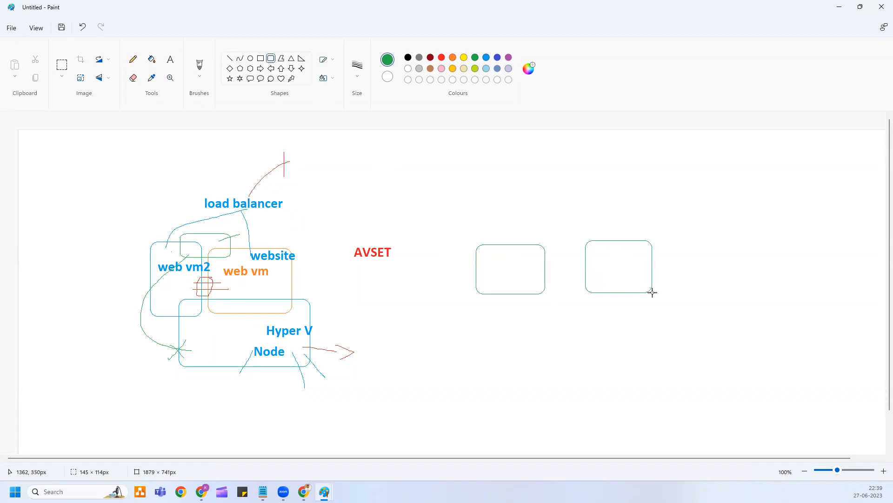
left_click(582, 415)
left_click_drag(463, 280, 554, 370)
left_click(607, 354)
left_click_drag(579, 275, 663, 376)
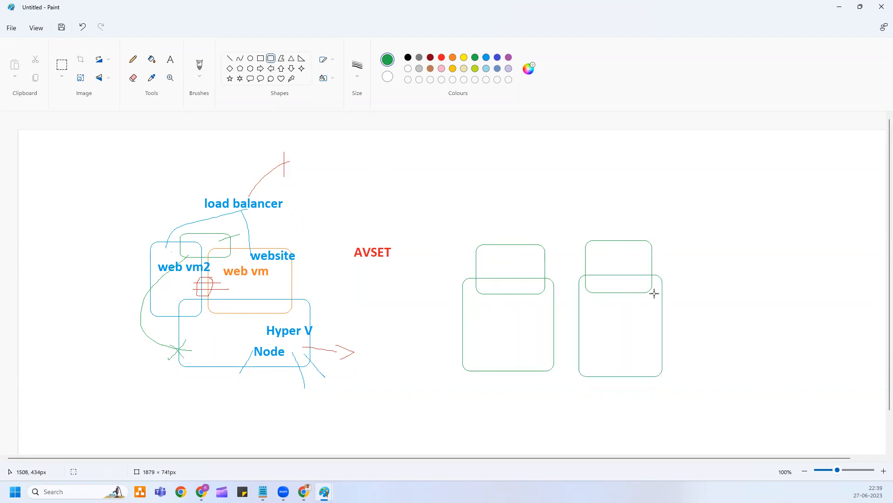
Label the upper green boxes 'Webvm1' and 'webvm2'.
left_click(170, 59)
left_click(498, 264)
type("Webvm1")
left_click(565, 233)
left_click(591, 261)
type("webvm2")
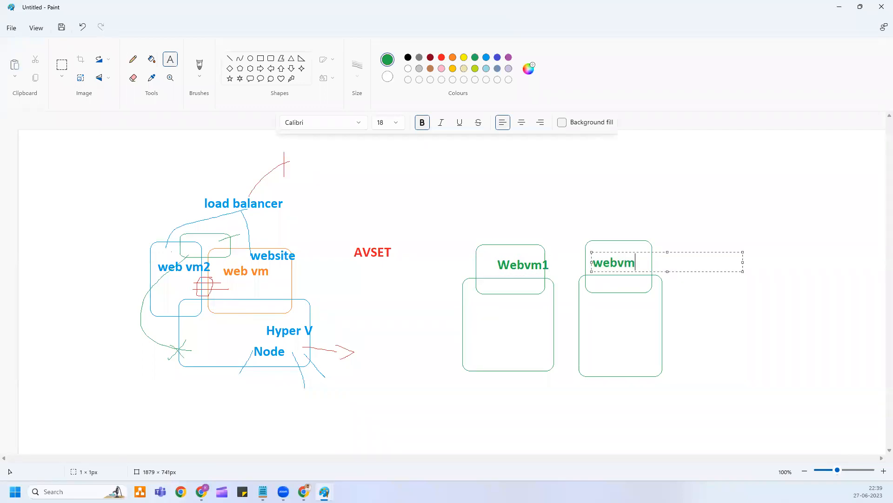
left_click(490, 330)
Label the lower green boxes 'Node1' and 'Node 2'.
left_click(491, 330)
type("Node1")
left_click(597, 324)
left_click(597, 325)
type("Node 2")
left_click(585, 316)
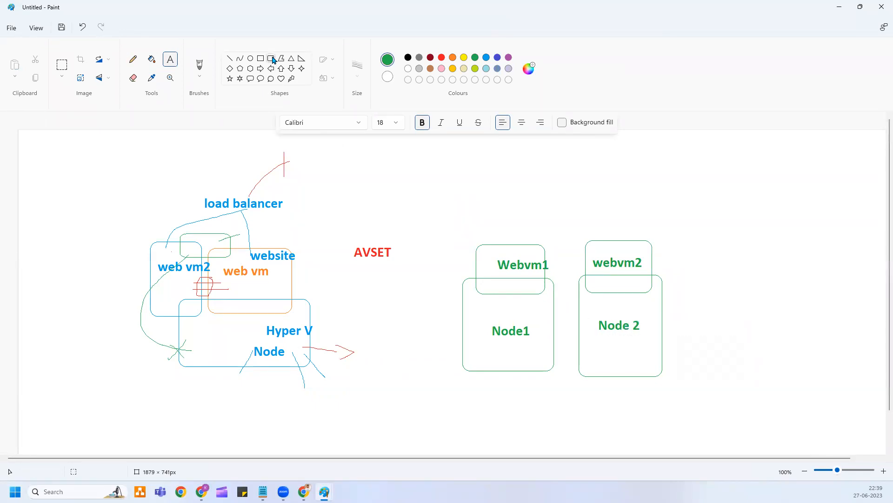
left_click(133, 60)
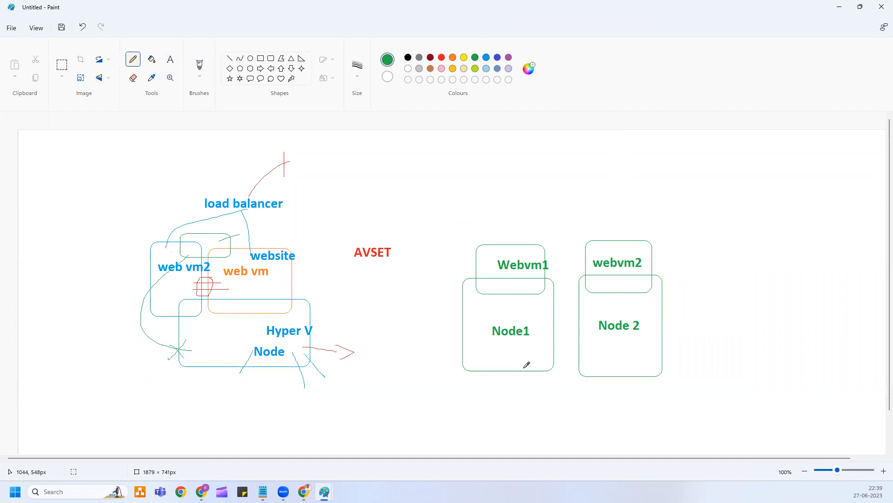
Pencil a green loop above the VMs with lines down to Webvm1 and webvm2, undoing one extra stroke.
mouse_move(531, 356)
left_mouse_down()
mouse_move(519, 385)
mouse_move(531, 375)
left_mouse_up()
mouse_move(529, 235)
left_mouse_down()
mouse_move(523, 254)
mouse_move(530, 247)
left_mouse_up()
mouse_move(522, 208)
left_mouse_down()
mouse_move(605, 194)
mouse_move(515, 188)
mouse_move(521, 208)
left_mouse_up()
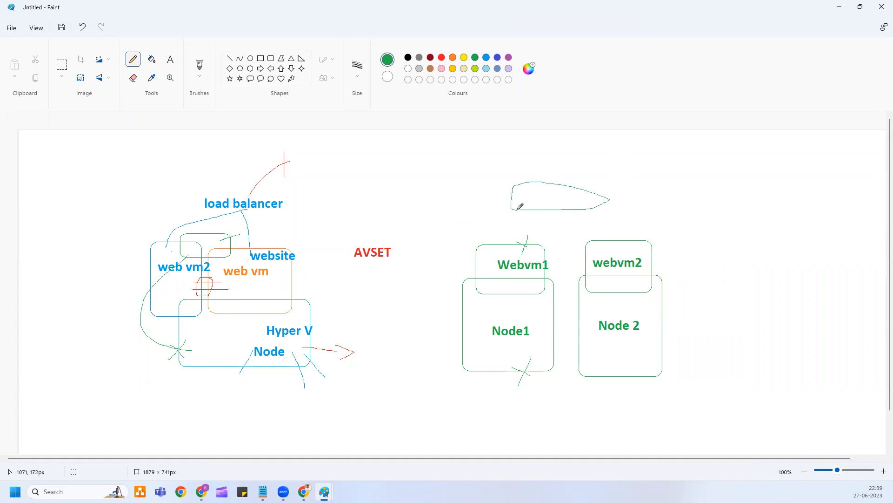
mouse_move(569, 196)
left_mouse_down()
mouse_move(511, 240)
mouse_move(604, 241)
left_mouse_up()
mouse_move(527, 218)
left_mouse_down()
mouse_move(527, 239)
mouse_move(550, 239)
left_mouse_up()
left_click_drag(565, 202, 595, 244)
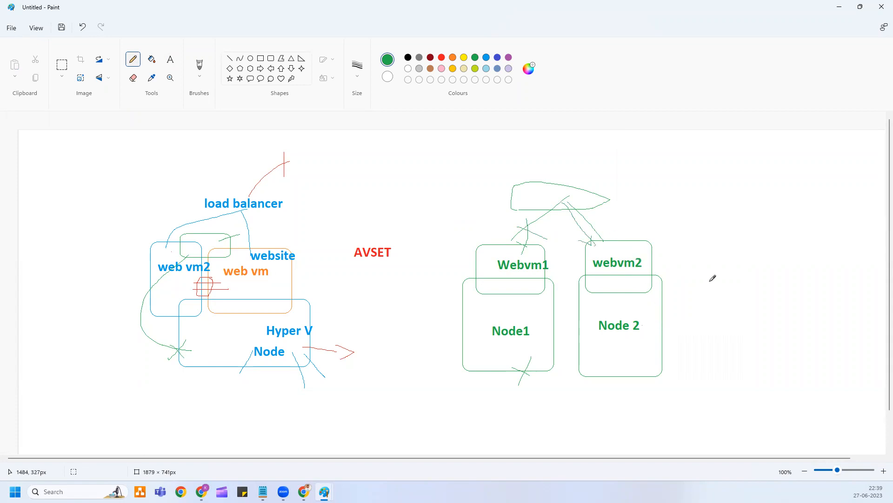
key("ctrl+z")
Draw a thin dark-blue bar joining Webvm1 and webvm2.
left_click(497, 58)
left_click(271, 59)
left_click_drag(533, 276, 575, 273)
left_click(651, 189)
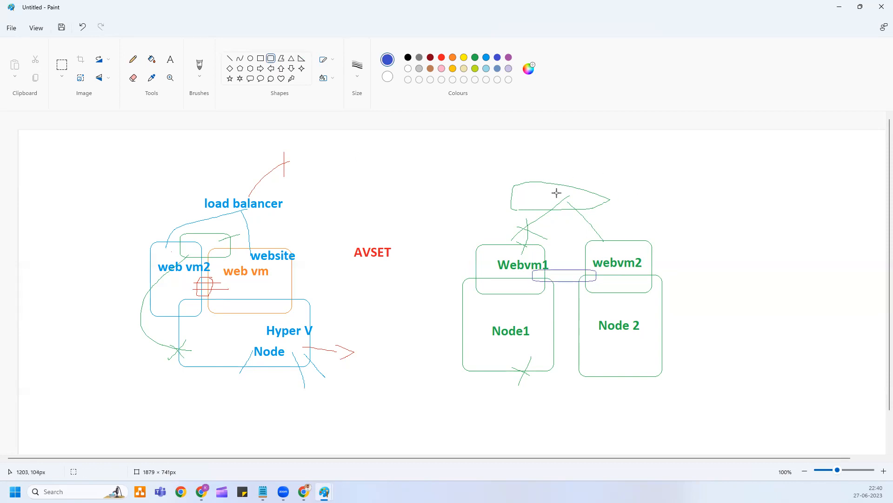
left_click(131, 65)
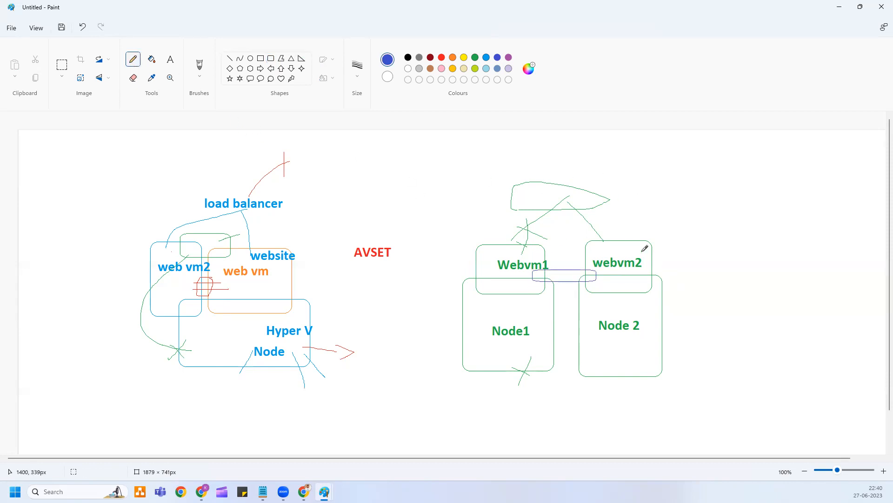
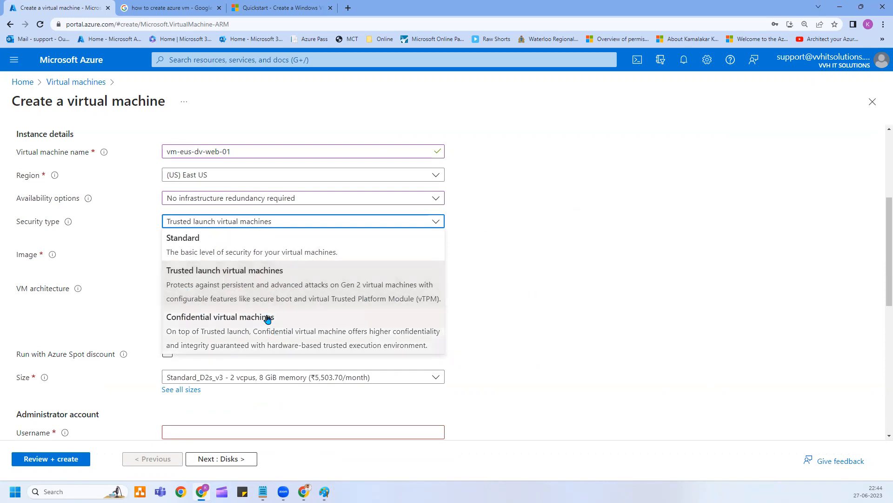
Set Standard security and choose Windows Server 2016 Datacenter - x64 Gen2 as the VM image.
left_click(207, 253)
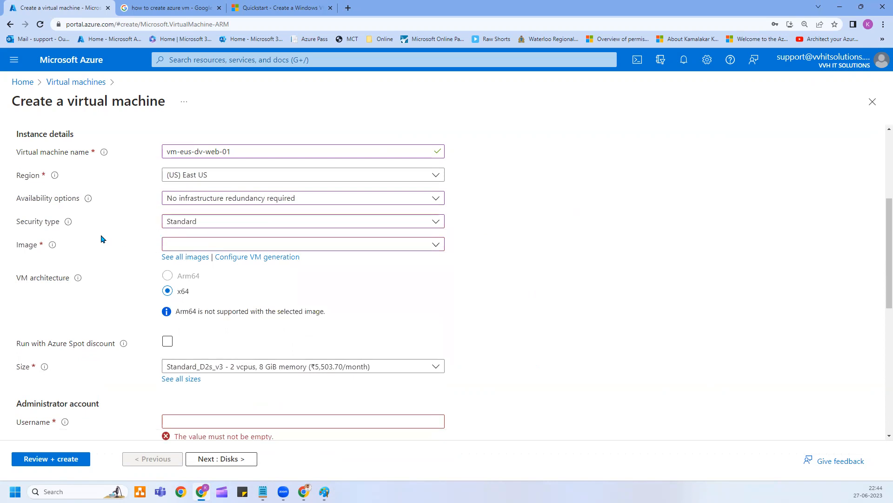
left_click(370, 247)
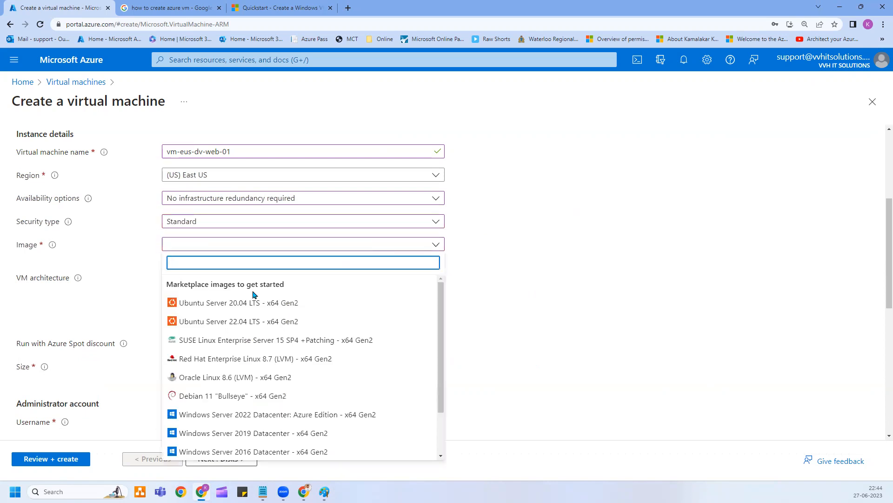
scroll(234, 423, "down", 1)
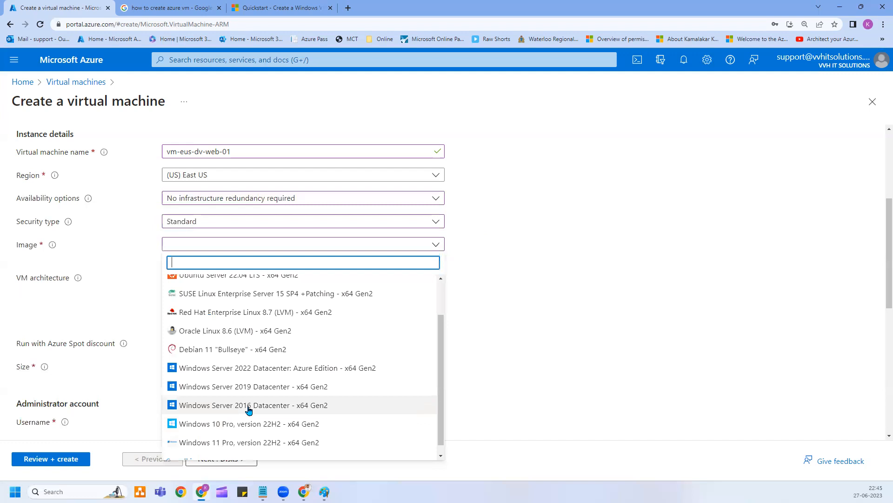
left_click(247, 406)
left_click(215, 198)
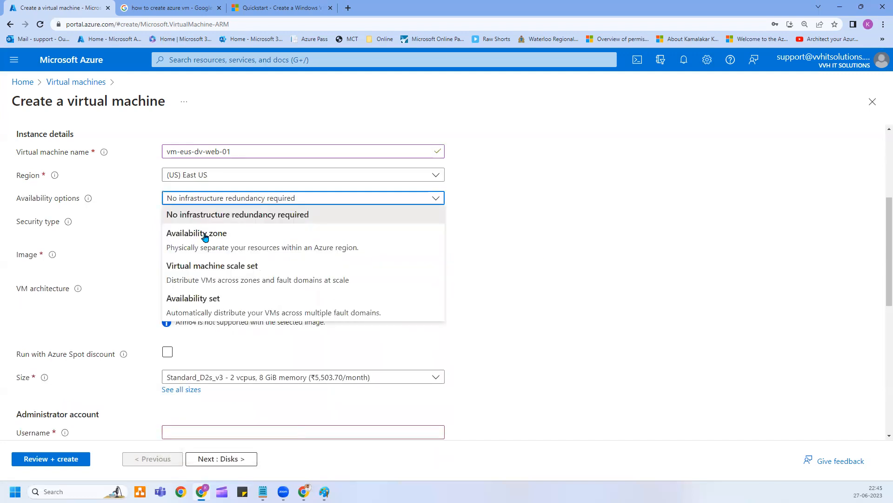
Select Availability set under availability options and begin a new availability set.
left_click(205, 299)
left_click(195, 298)
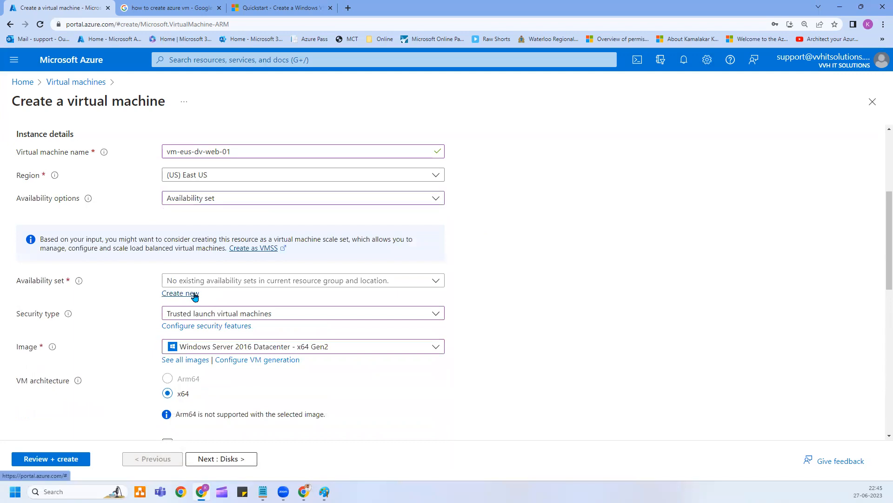
left_click(627, 159)
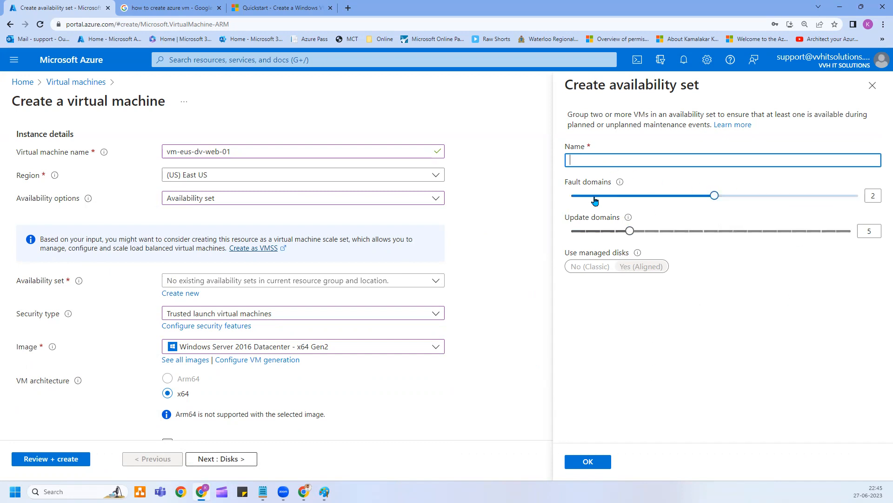
Keep the fault domains at 2 and set the security type to Standard.
left_click_drag(715, 198, 862, 196)
left_click(716, 196)
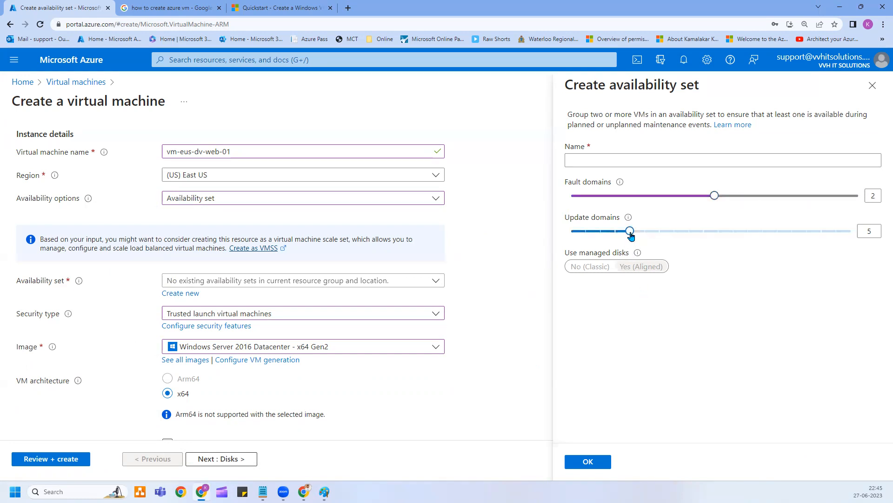
mouse_move(631, 231)
left_mouse_down()
mouse_move(853, 232)
mouse_move(631, 234)
left_mouse_up()
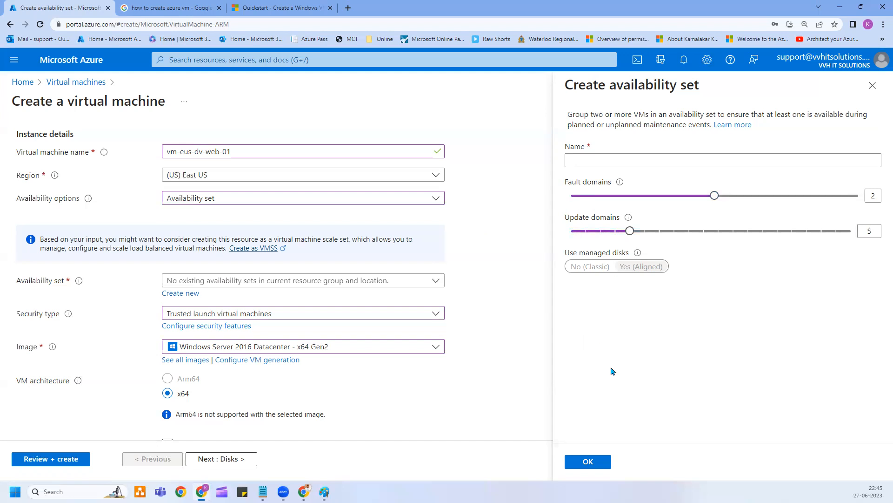
left_click(602, 163)
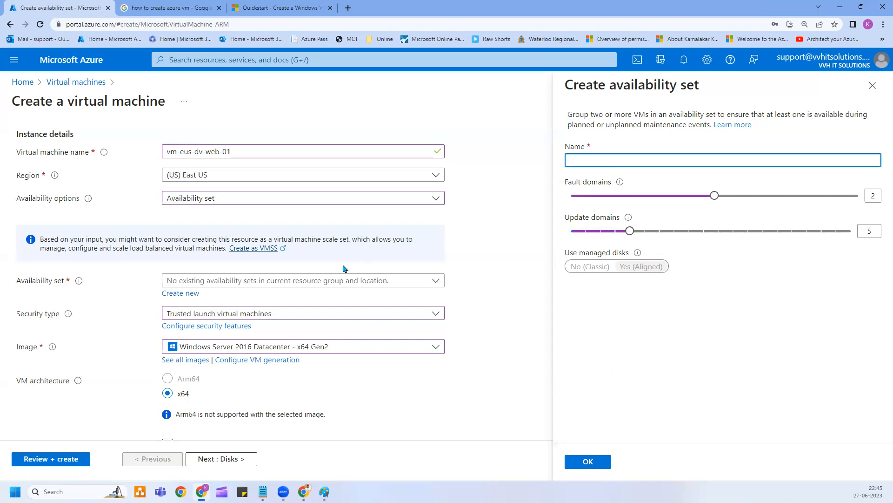
left_click(307, 318)
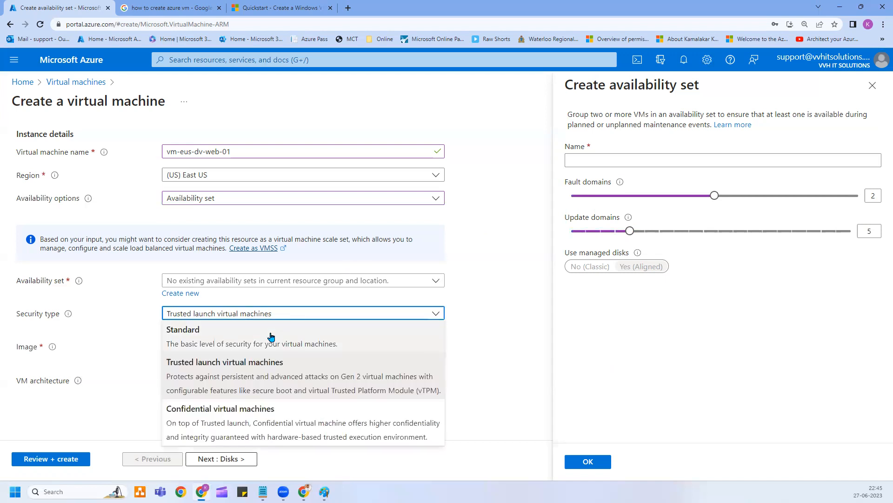
left_click(293, 334)
Name the availability set avset-eus-web-01 and create it.
left_click(585, 161)
type("w")
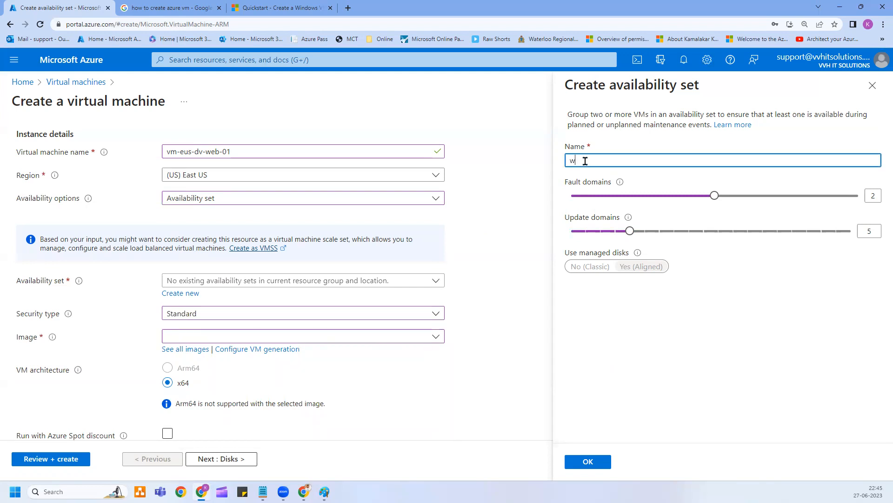
type("eb-avse")
key("BackSpace")
key("BackSpace")
key("BackSpace")
key("BackSpace")
key("BackSpace")
key("BackSpace")
type("a")
type("vset")
type("-w")
type("eus-avset")
type("-01")
double_click(612, 158)
type("web")
left_click(646, 412)
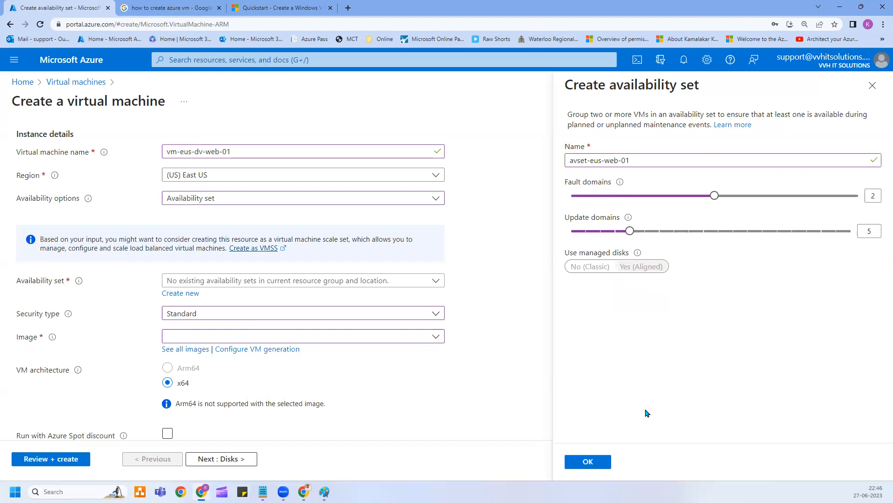
left_click(588, 461)
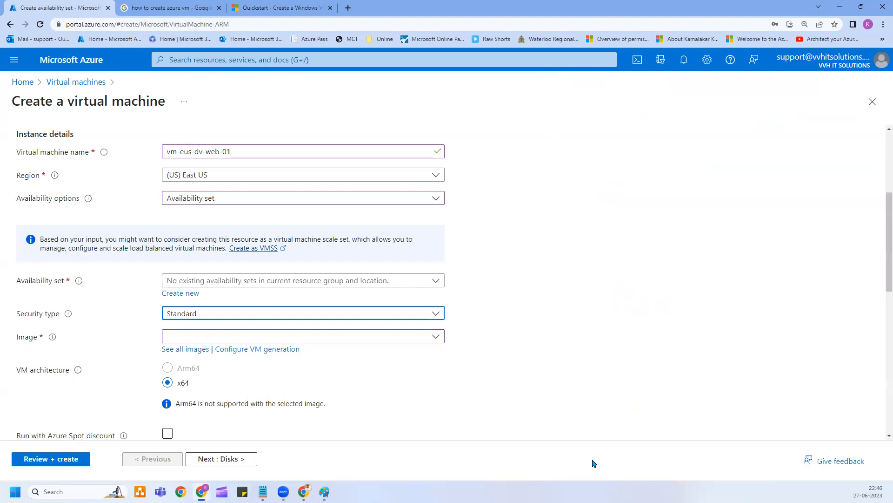
Try the Windows Server 2016 Datacenter image and reset security type to Standard.
left_click(181, 337)
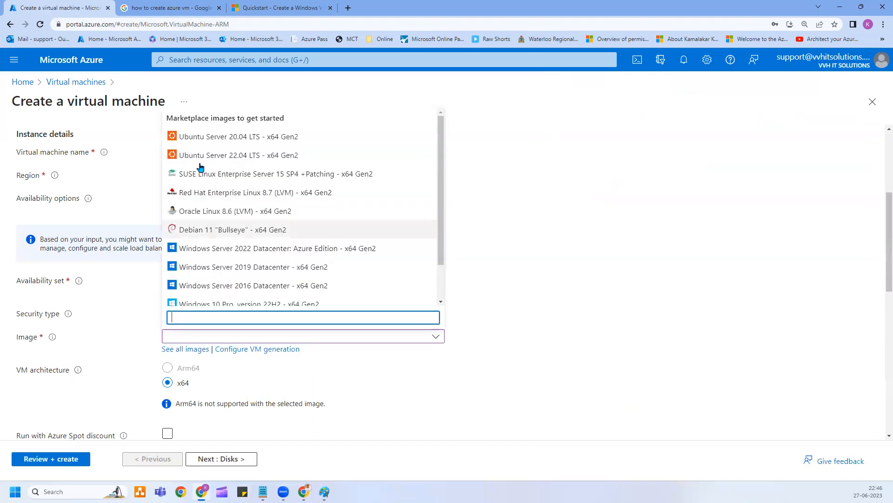
left_click(241, 284)
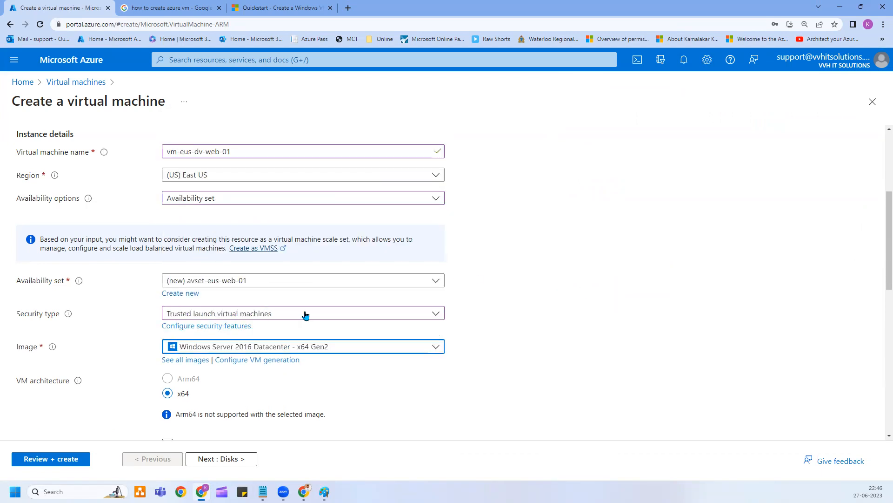
left_click(319, 345)
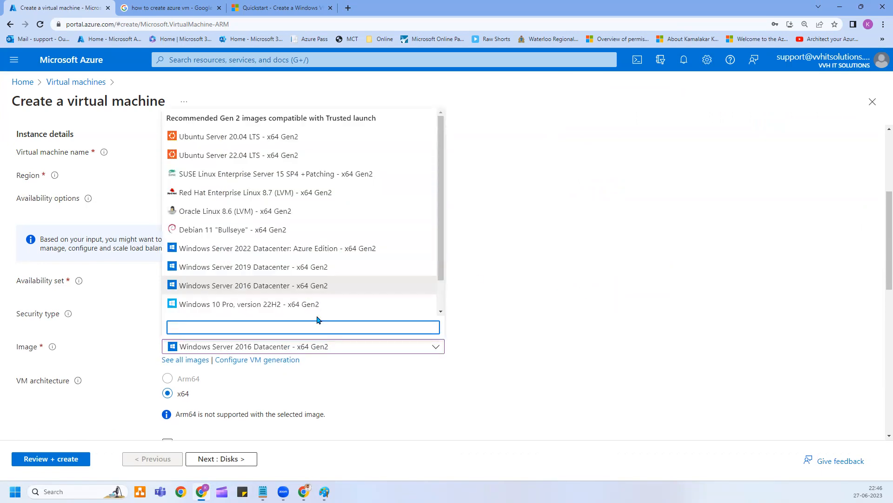
left_click(530, 349)
left_click(331, 312)
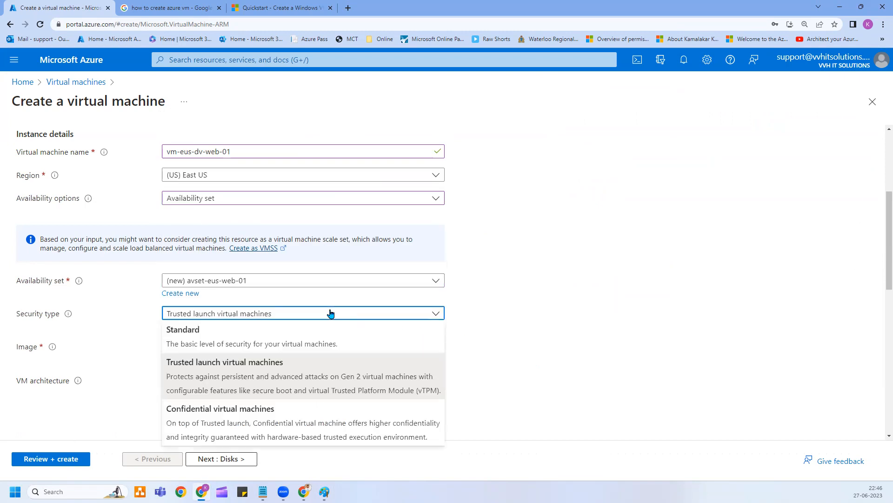
left_click(228, 332)
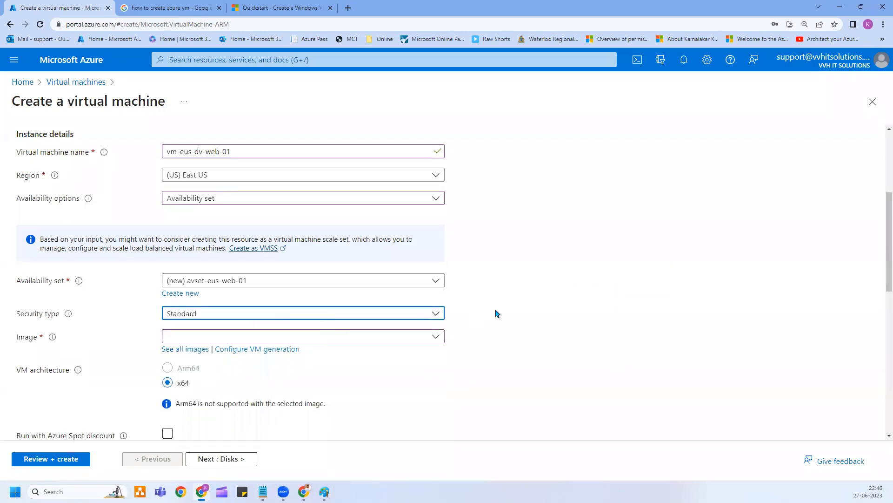
Switch to Windows Server 2019 Datacenter - x64 Gen2 with Standard security, then start a new availability set.
left_click(412, 337)
scroll(329, 274, "down", 2)
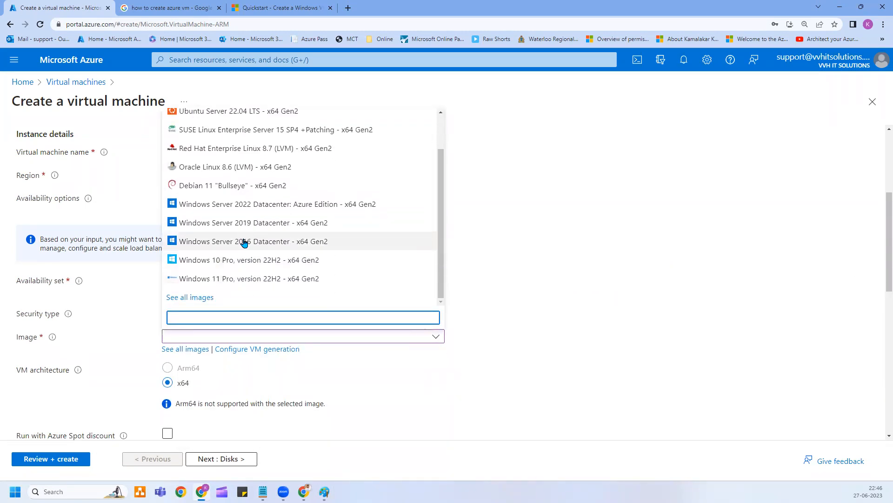
left_click(264, 224)
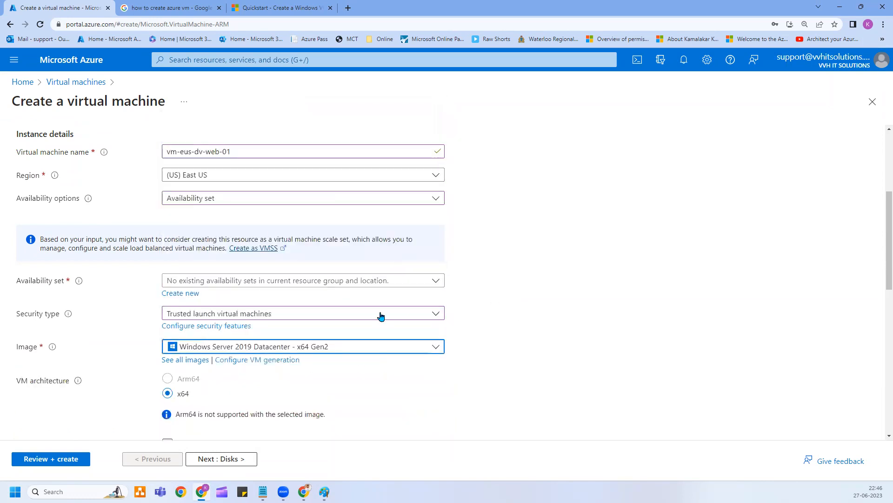
left_click(295, 311)
left_click(208, 333)
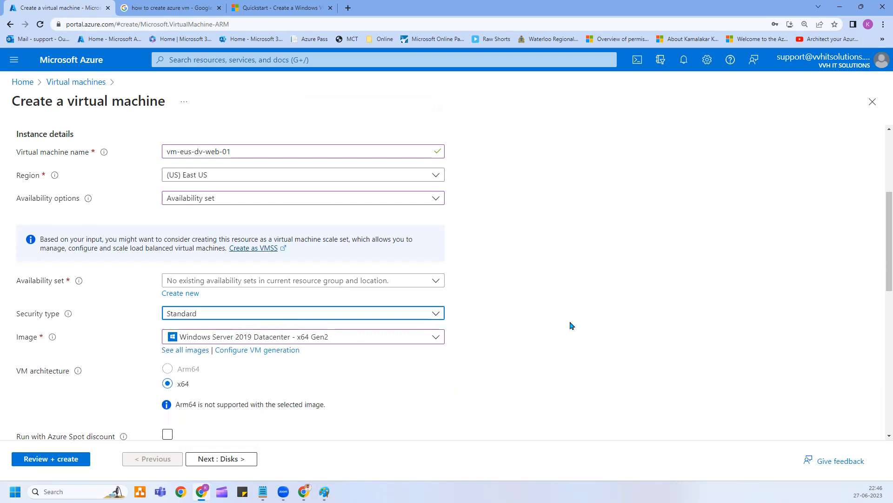
left_click(231, 281)
left_click(99, 284)
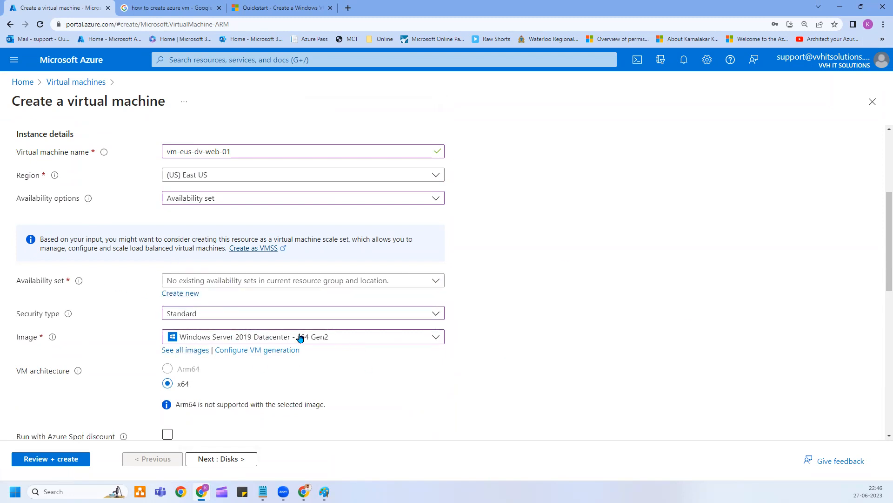
left_click(187, 293)
Name the new availability set avset-eus-web-01 and confirm it.
left_click(616, 164)
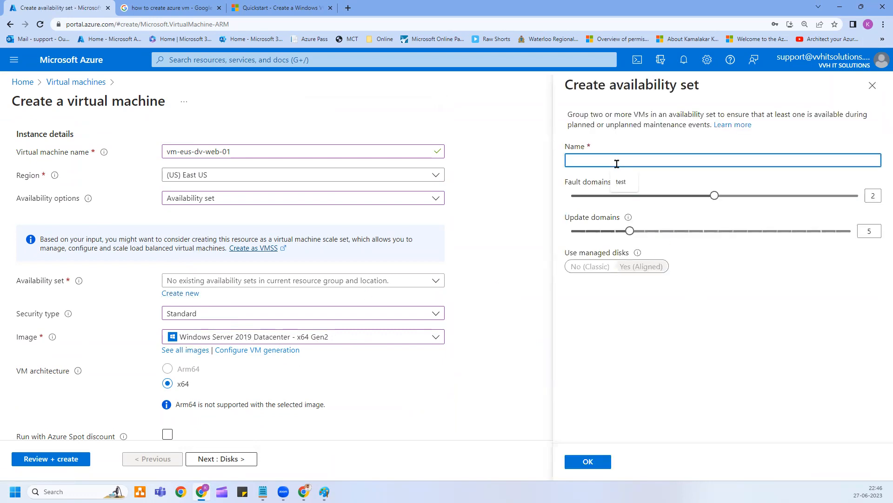
type("avset-eus")
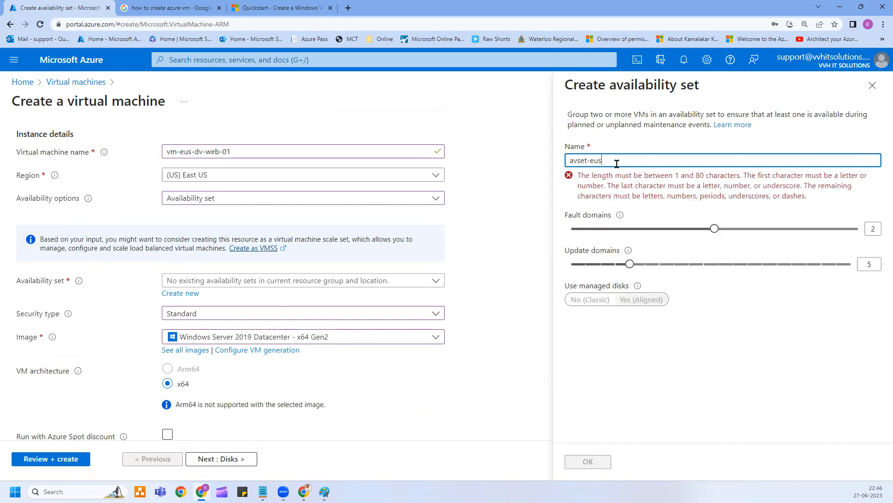
type("-web-01")
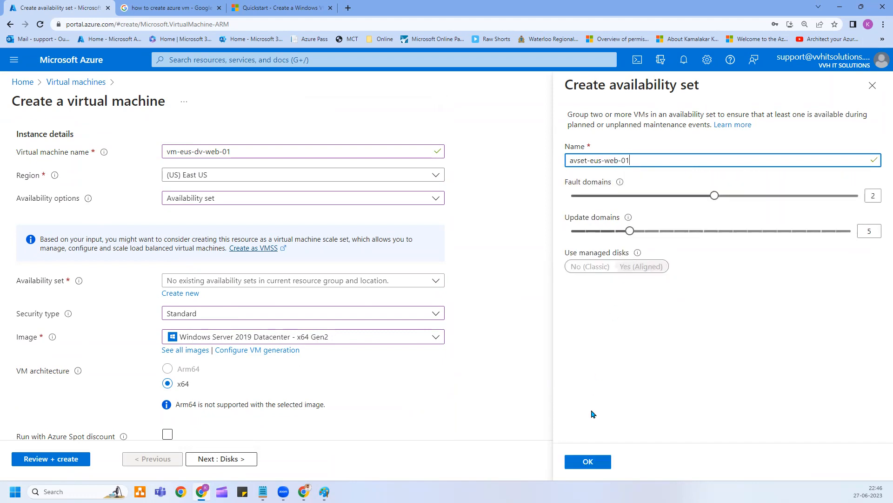
left_click(587, 462)
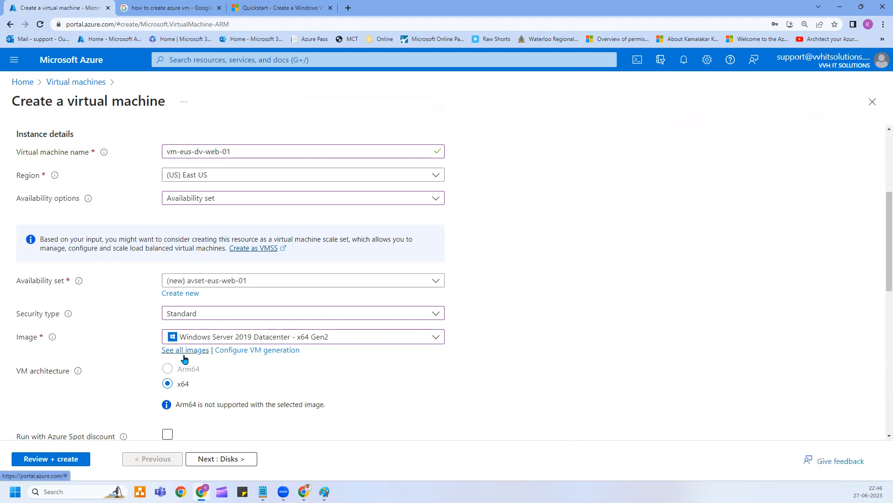
Decline the browser's password-save offer and keep Windows Server 2019 Datacenter - x64 Gen2 as the image.
scroll(183, 356, "down", 2)
scroll(228, 354, "down", 2)
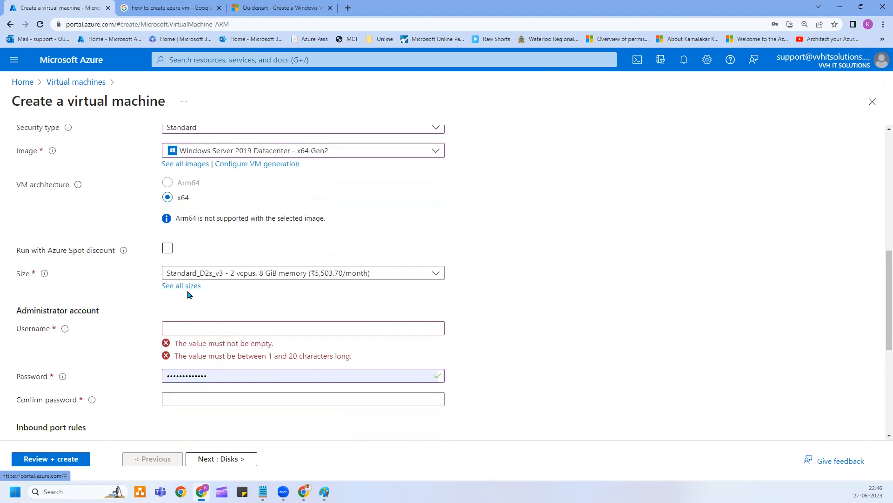
mouse_move(124, 250)
left_click(399, 152)
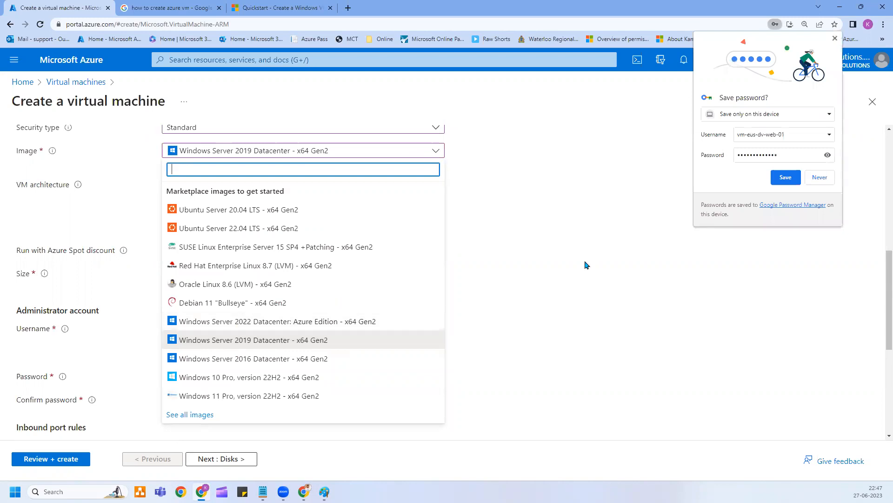
left_click(819, 178)
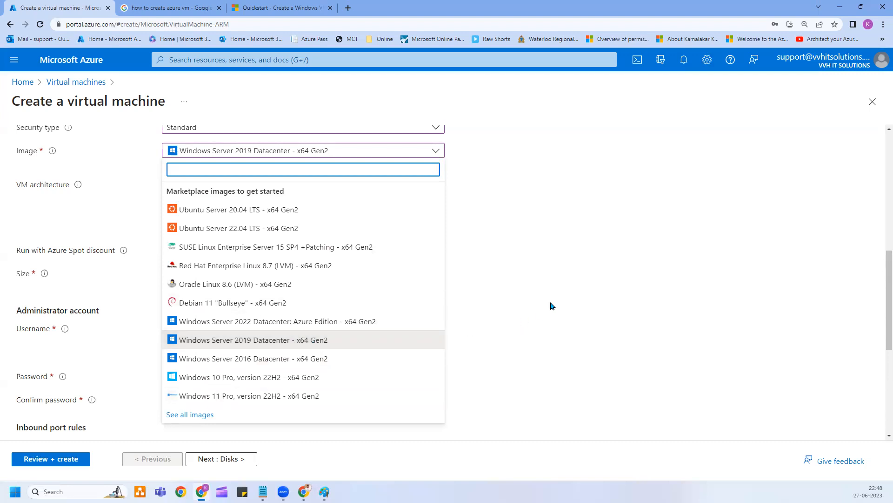
left_click(299, 340)
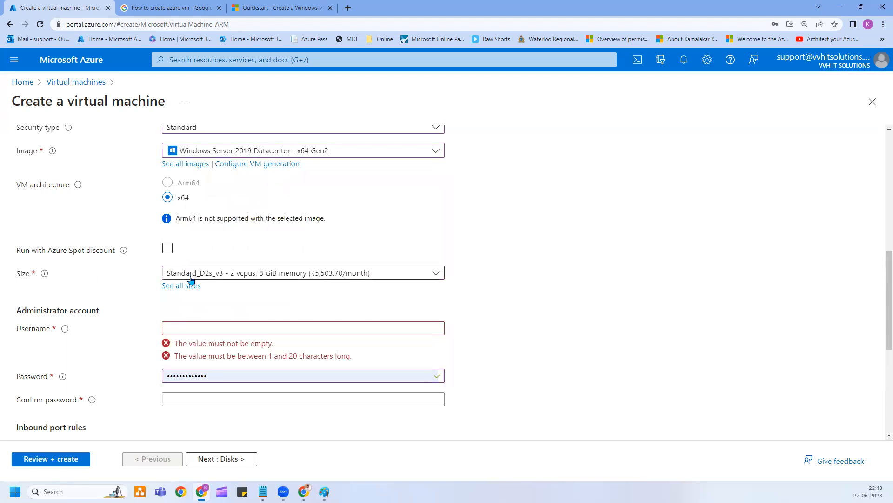
Show all VM sizes and collapse the 'Most used by Azure users' group.
left_click(177, 286)
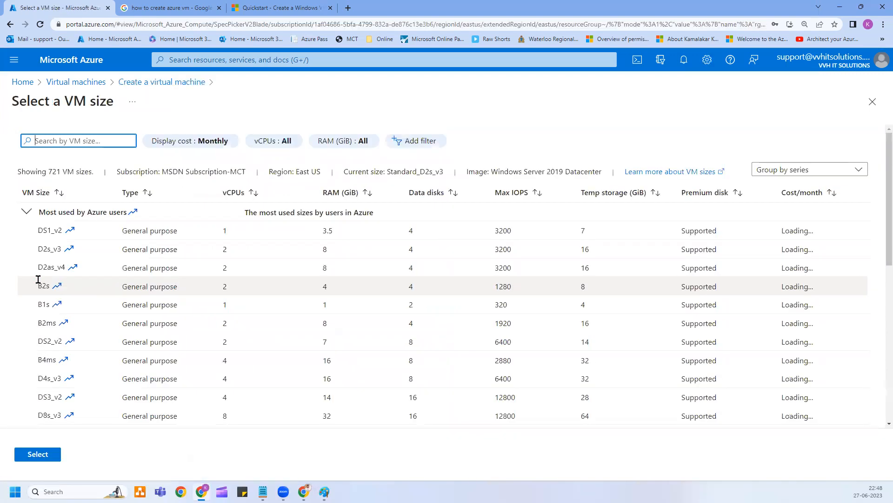
left_click(27, 215)
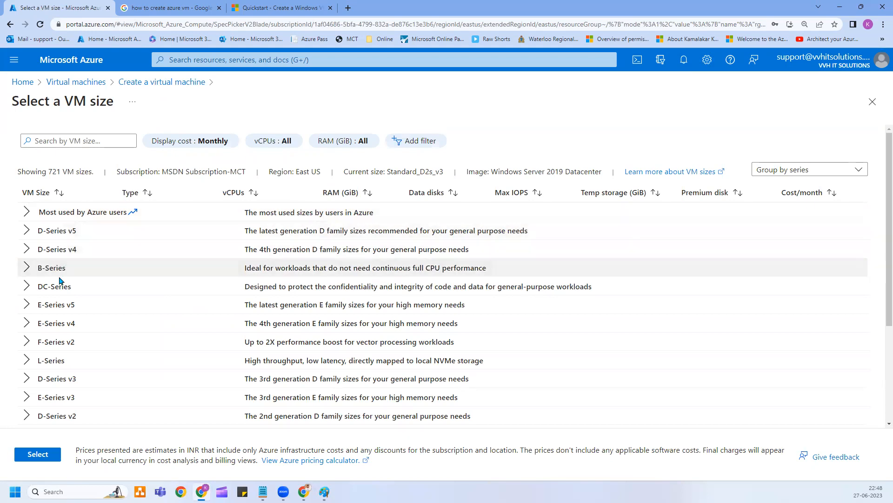
scroll(64, 328, "down", 3)
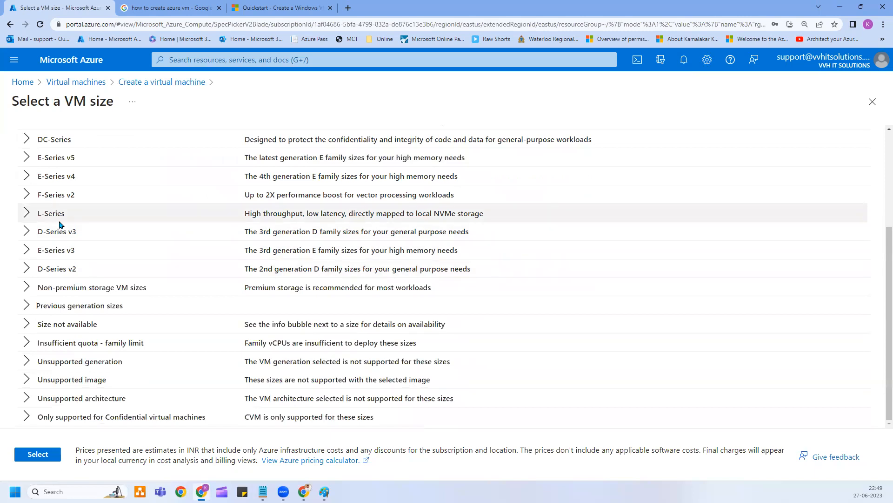
scroll(72, 273, "up", 3)
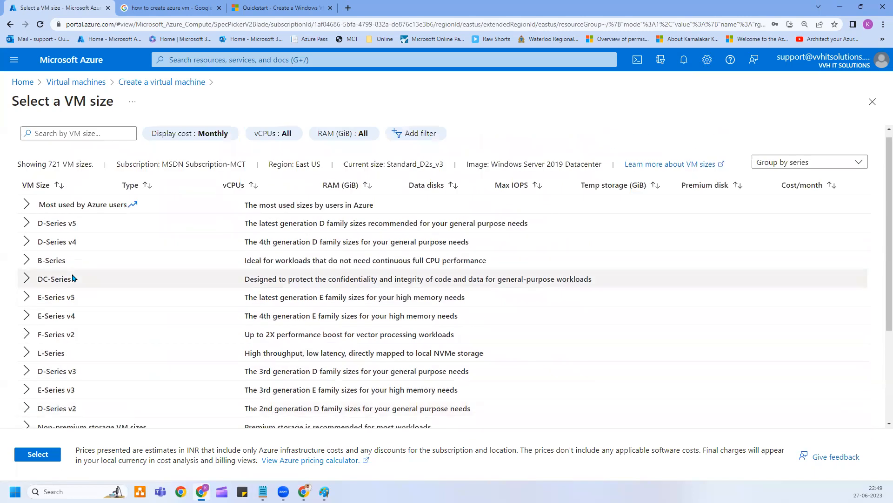
scroll(89, 272, "up", 1)
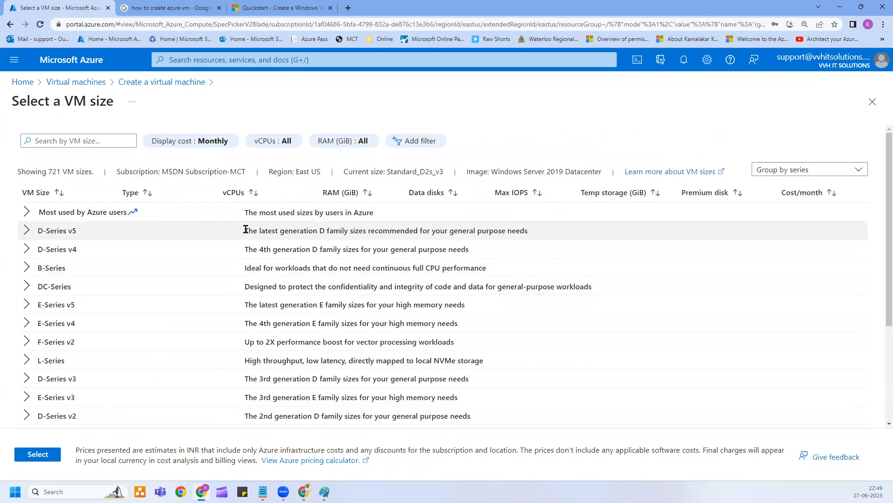
Highlight the D-Series v5, D-Series v4 and E-Series v5 descriptions, then expand E-Series v5.
left_click_drag(246, 229, 516, 231)
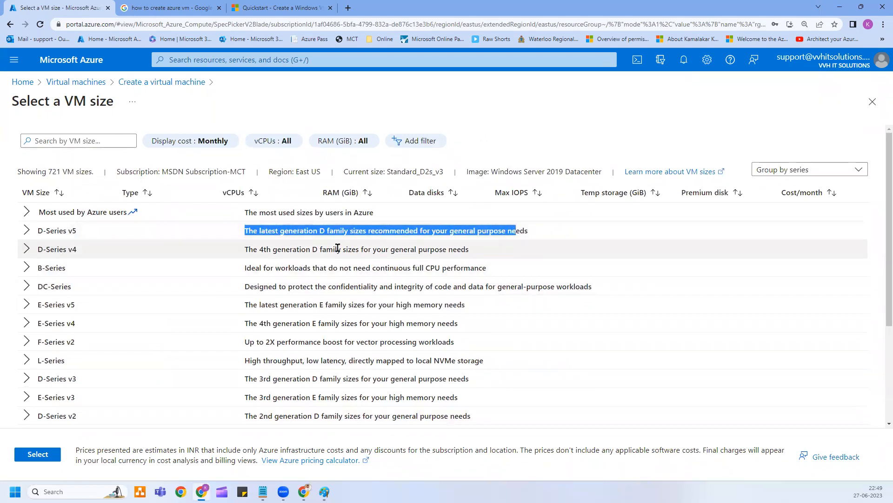
left_click(260, 231)
left_click_drag(249, 230, 524, 233)
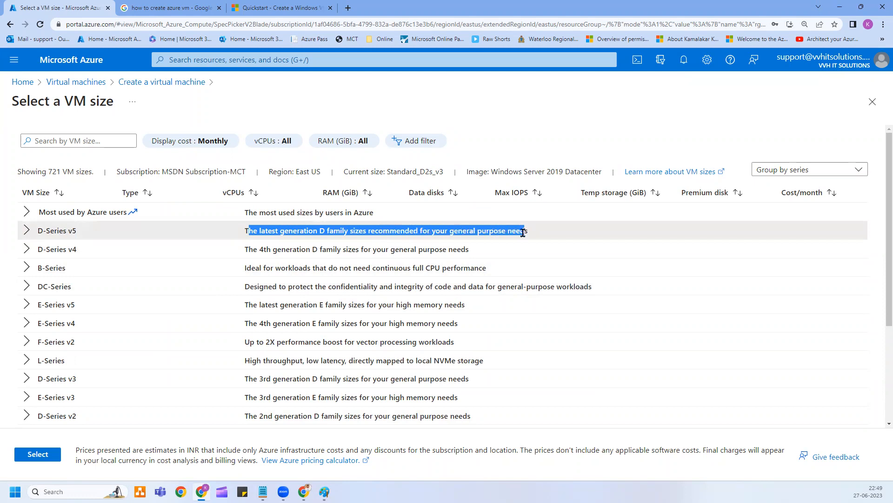
left_click(335, 259)
left_click_drag(250, 251, 485, 267)
left_click(269, 266)
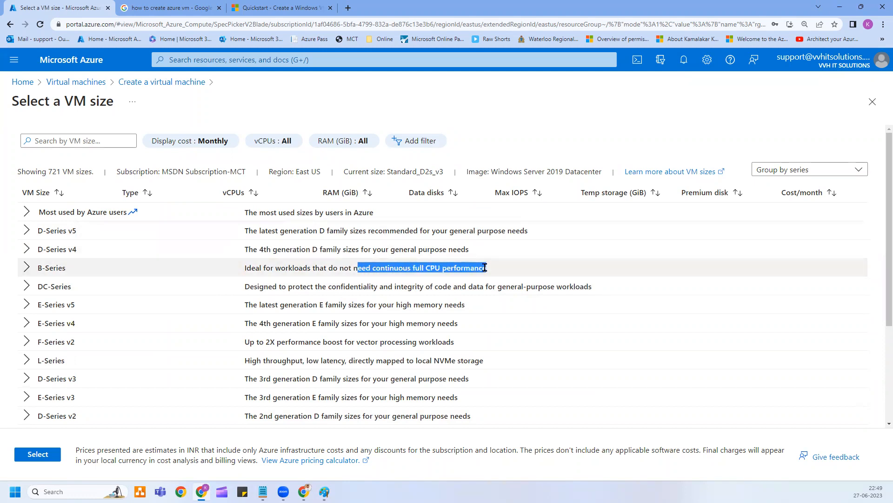
left_click_drag(259, 305, 463, 304)
left_click(423, 308)
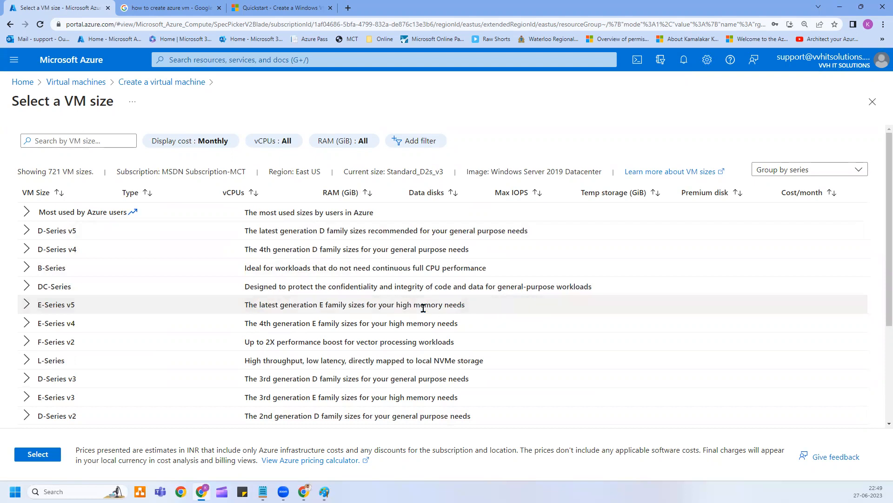
left_click_drag(409, 307, 469, 311)
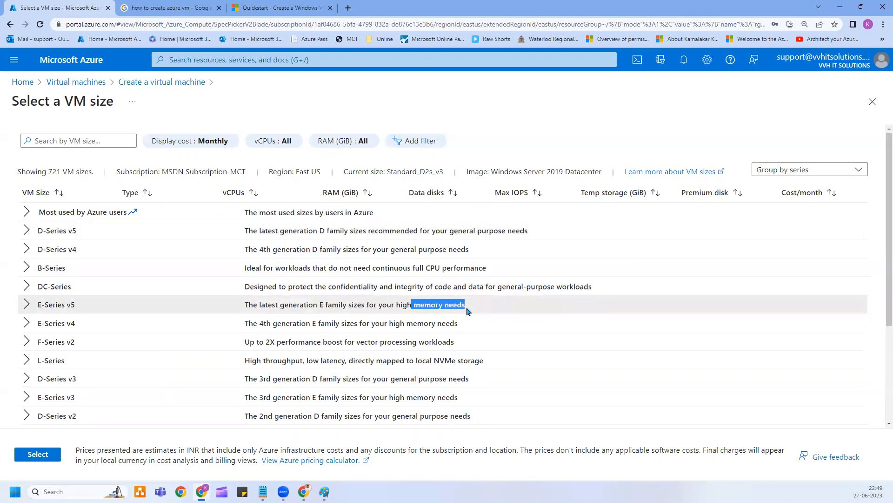
left_click(29, 307)
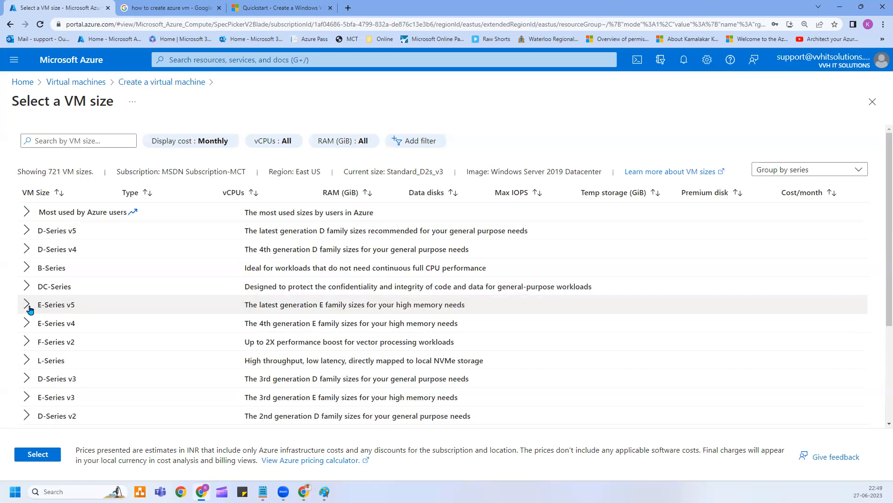
Select E2ads_v5, highlighting its RAM, 3750 max IOPS, 75 temp storage and monthly cost.
left_click(53, 325)
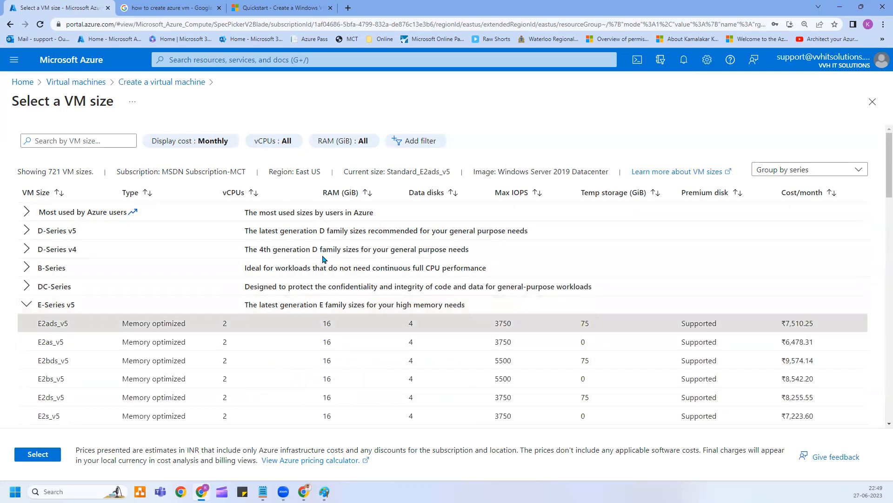
left_click_drag(330, 321, 327, 322)
left_click(410, 325)
double_click(503, 326)
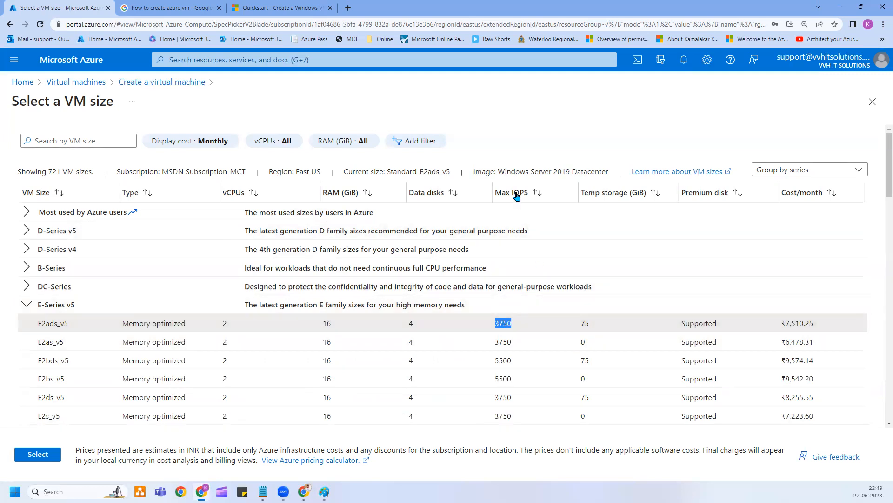
double_click(585, 323)
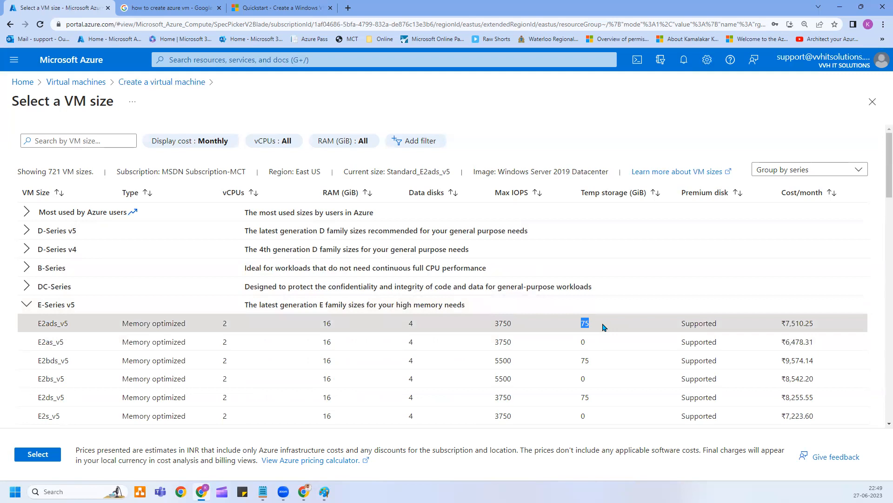
left_click_drag(820, 329, 785, 323)
left_click(785, 324)
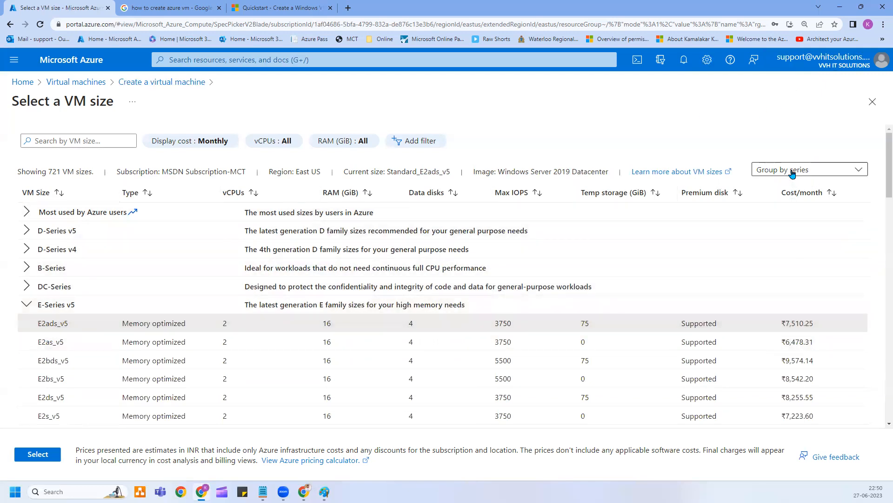
left_click(24, 304)
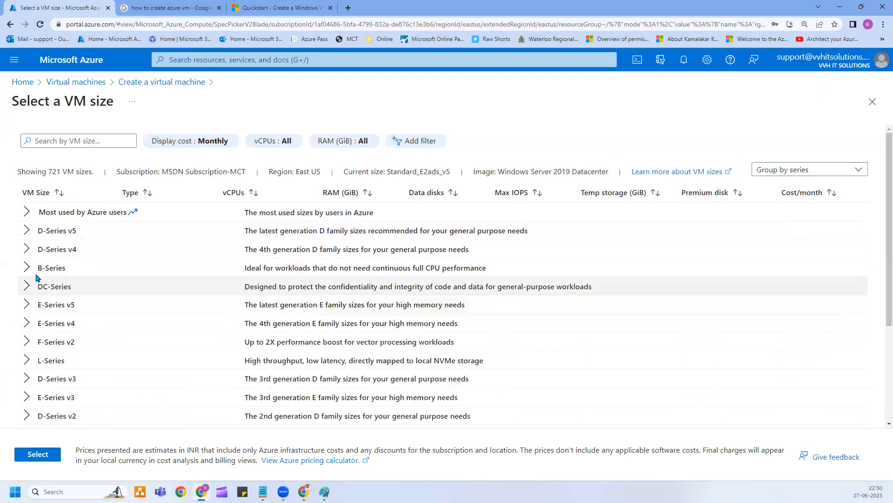
Expand D-Series v4, try D2ds_v4, then settle on D2s_v4 (2 vCPUs, 8 GiB RAM).
left_click(26, 250)
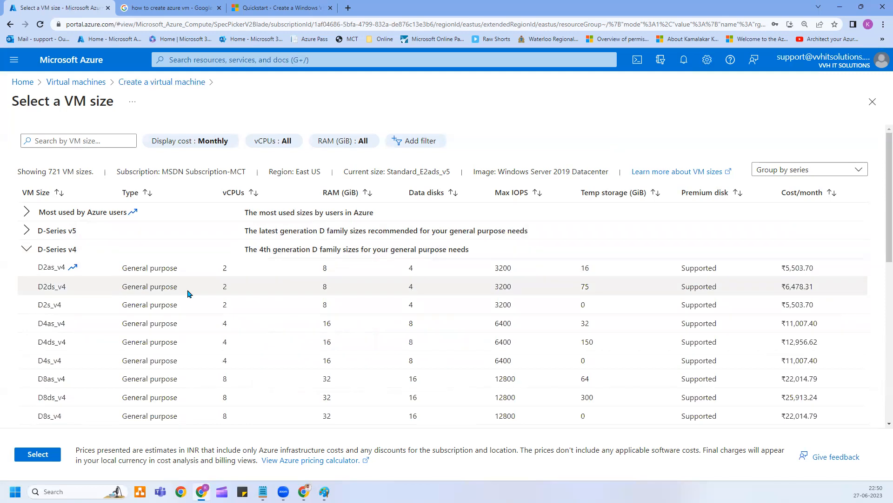
left_click(243, 290)
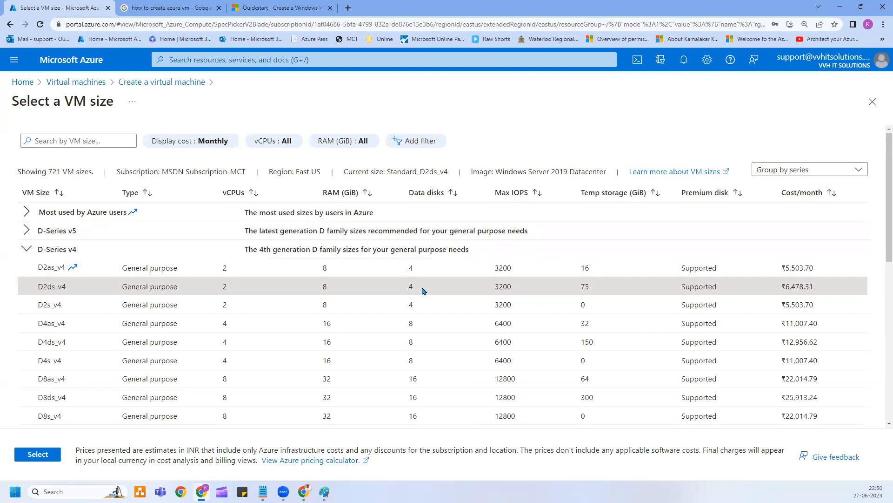
left_click_drag(423, 291, 409, 286)
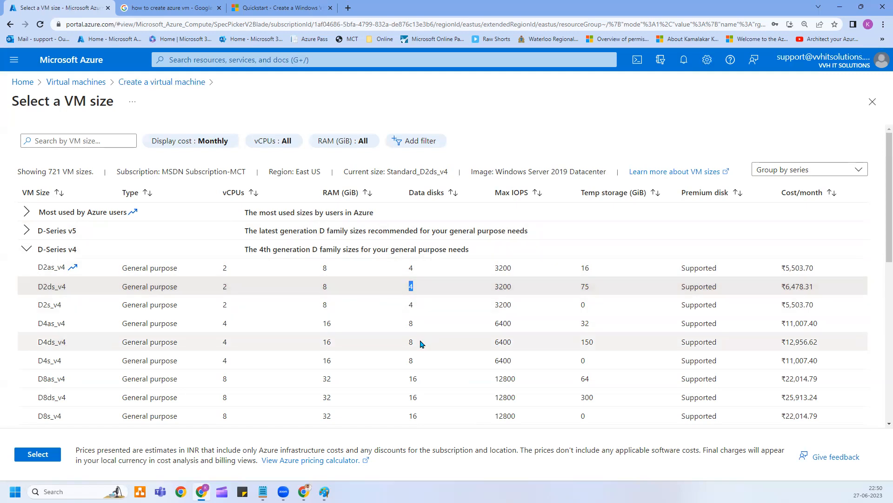
scroll(420, 380, "down", 2)
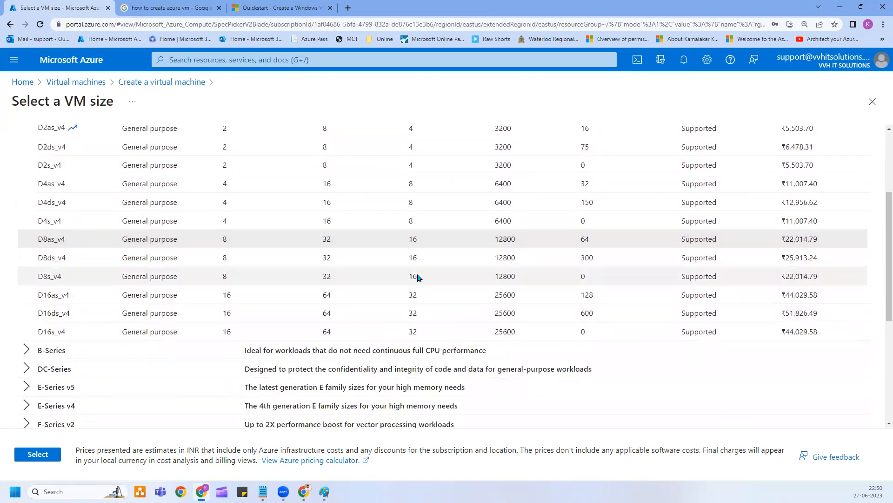
scroll(420, 240, "up", 1)
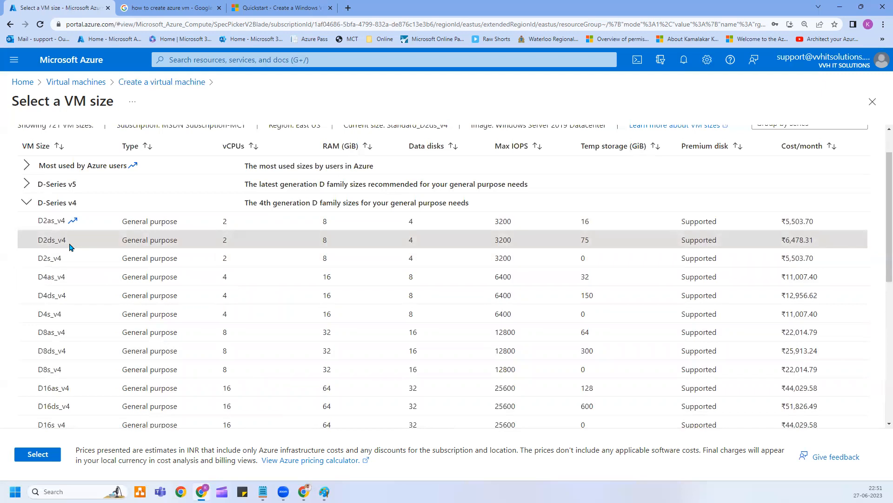
left_click(222, 262)
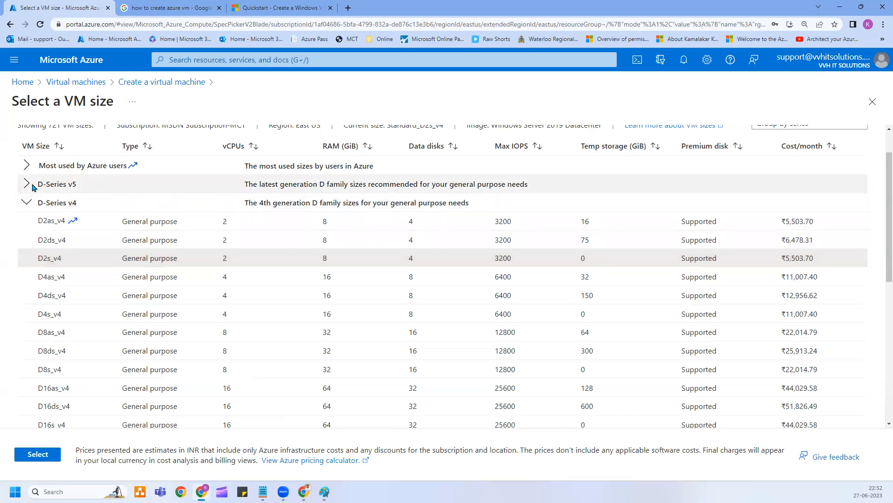
Close the size picker, enter administrator username azureuser, and fill in the confirmed password.
left_click(881, 98)
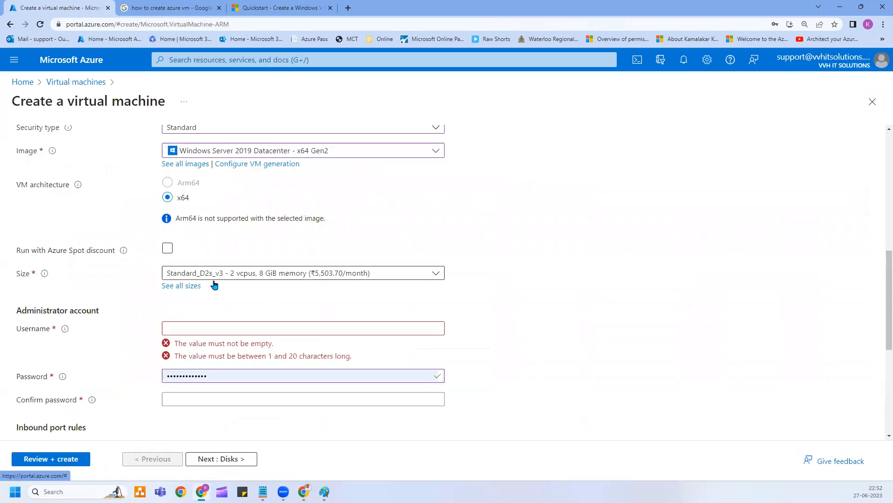
scroll(109, 335, "down", 1)
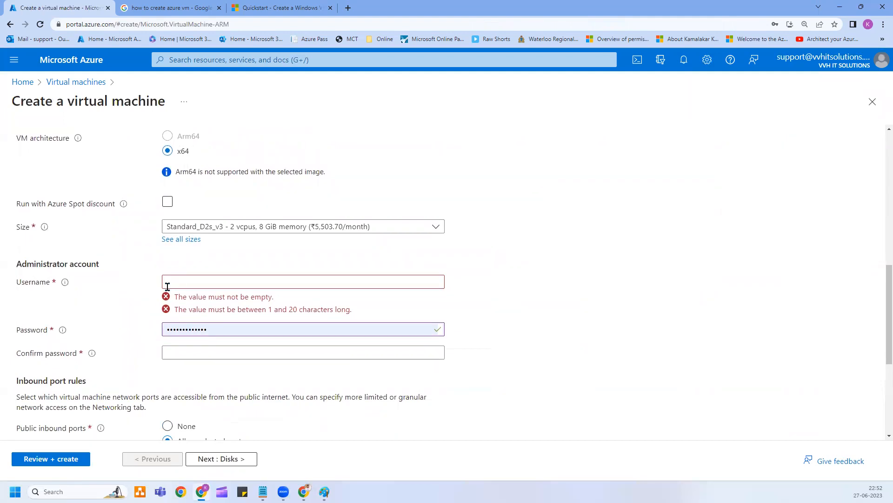
left_click(167, 287)
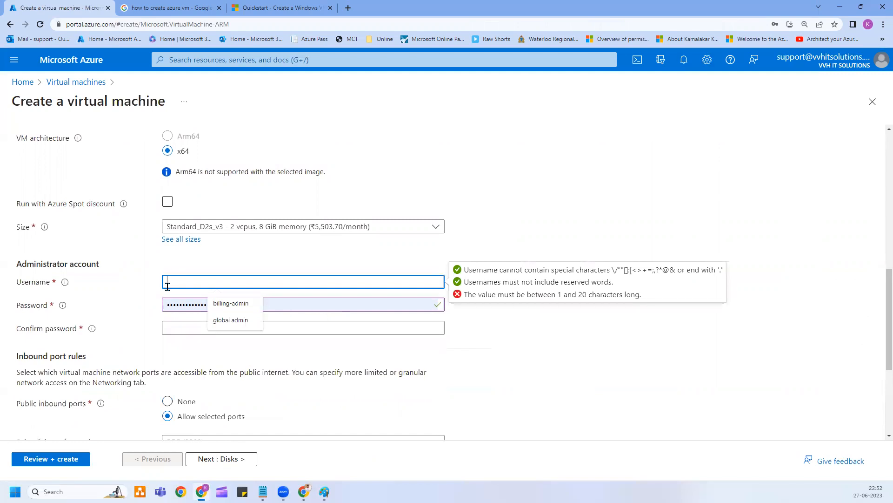
type("azureuser")
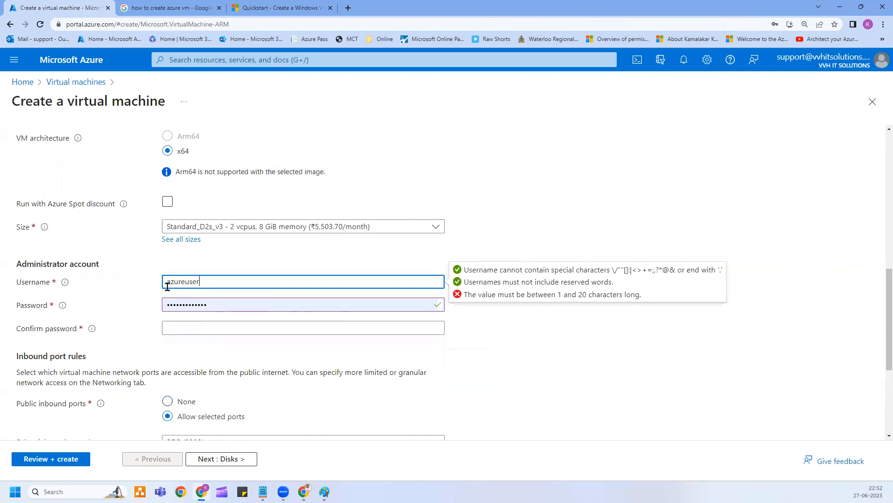
left_click(194, 326)
type("Password@1234")
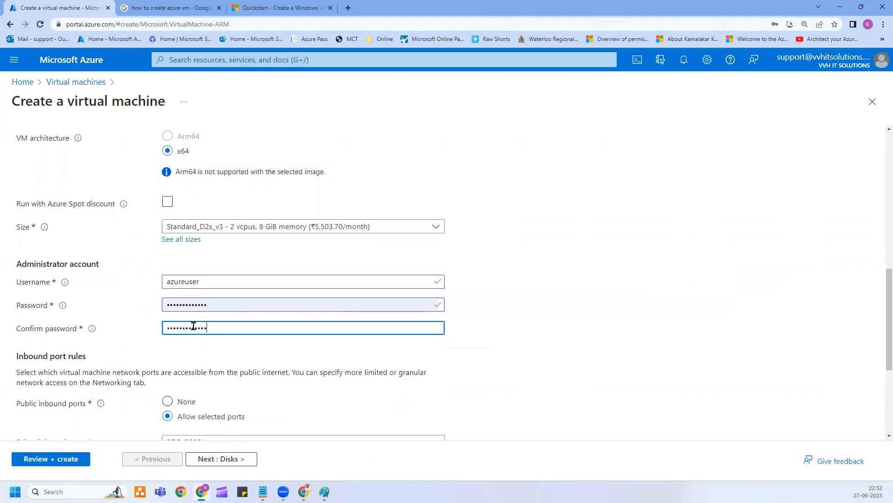
left_click(83, 311)
scroll(149, 242, "down", 1)
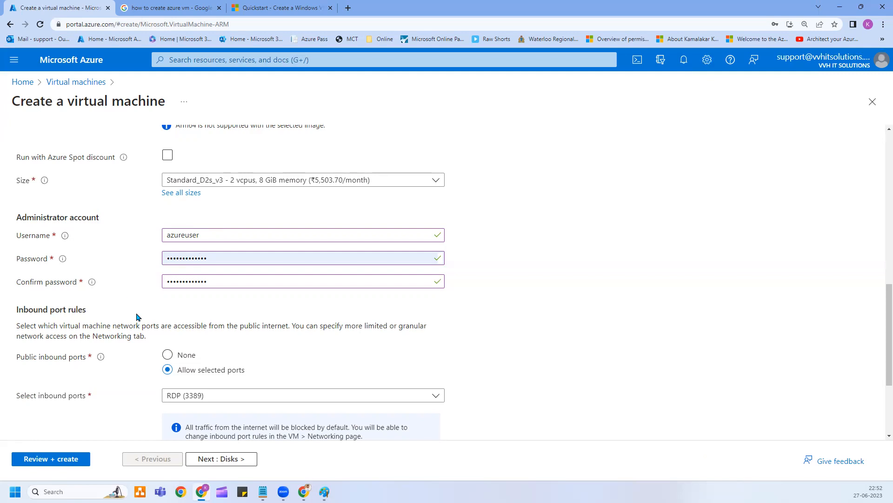
Check the inbound ports dropdown, then set Public inbound ports to None.
scroll(1, 256, "down", 2)
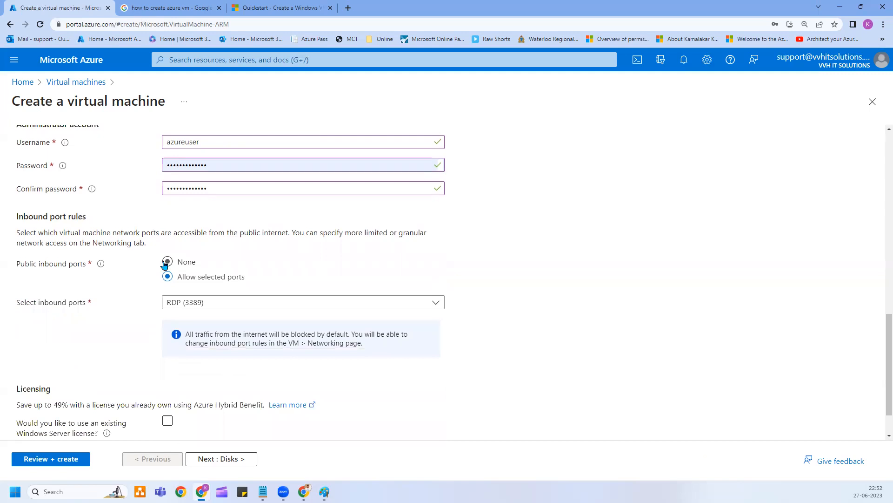
left_click(210, 303)
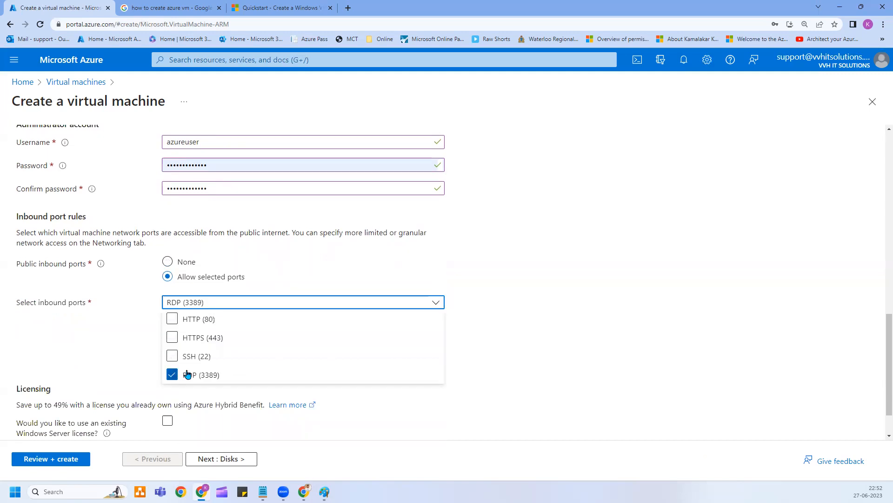
left_click(167, 267)
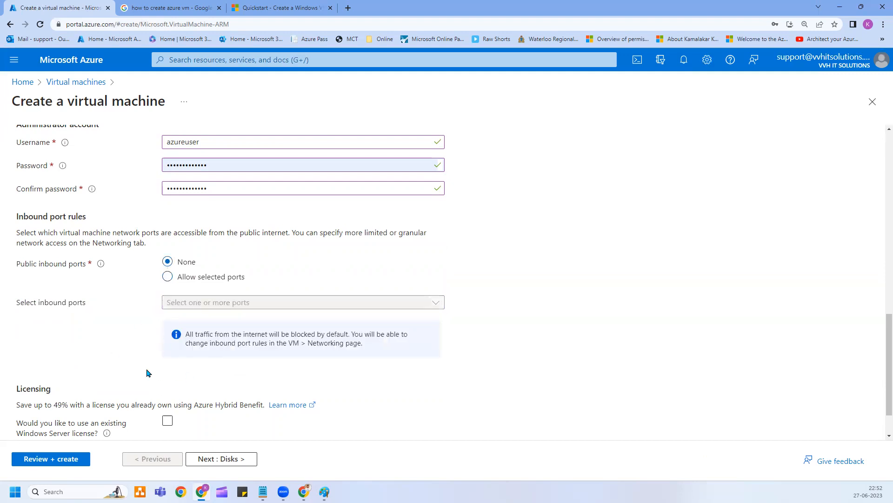
scroll(153, 323, "down", 1)
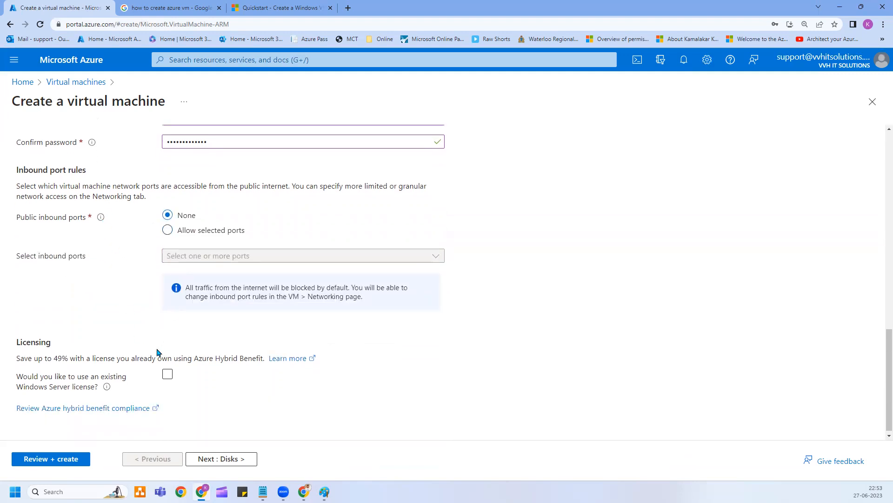
Enable the existing Windows Server license option and tick the eligibility confirmation.
left_click(168, 375)
left_click(168, 375)
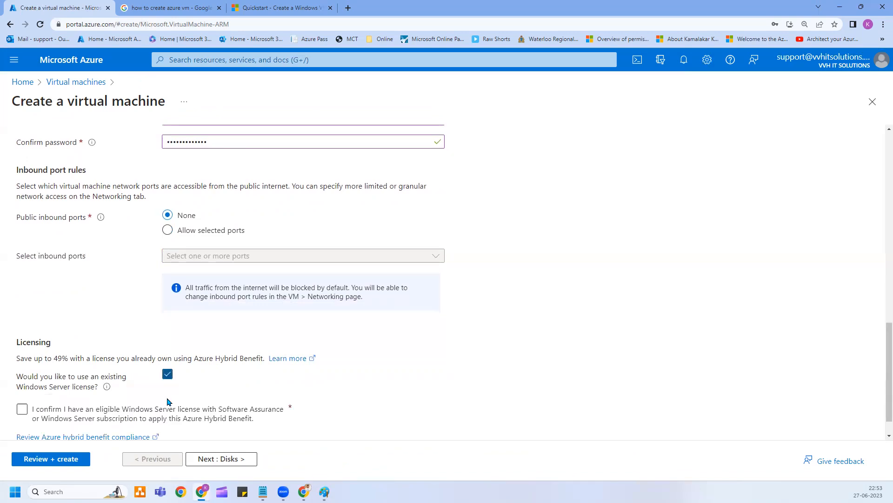
scroll(160, 418, "down", 1)
left_click(185, 377)
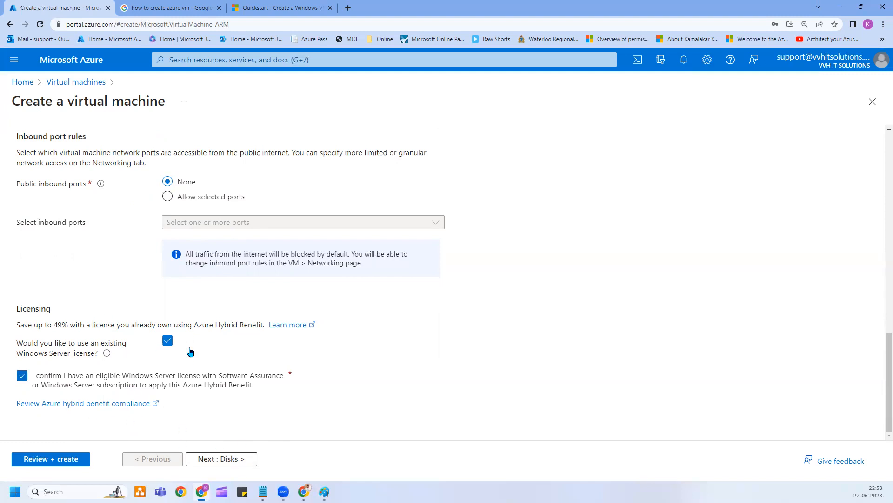
Move to the Disks step, briefly revisiting Basics before returning.
left_click(220, 458)
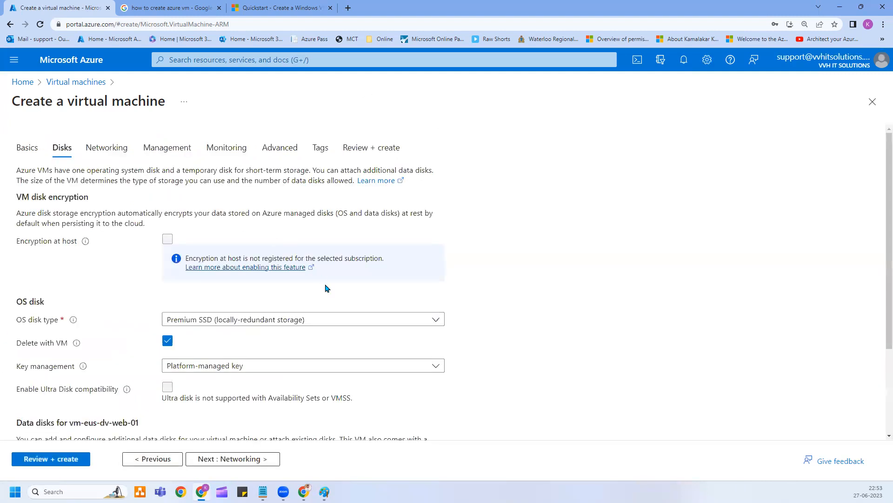
scroll(66, 293, "down", 2)
scroll(70, 280, "up", 2)
left_click(26, 147)
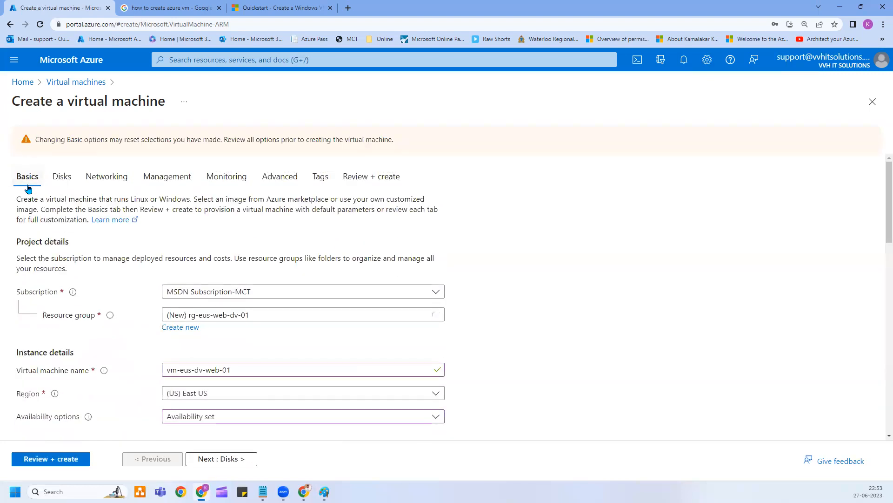
left_click(69, 178)
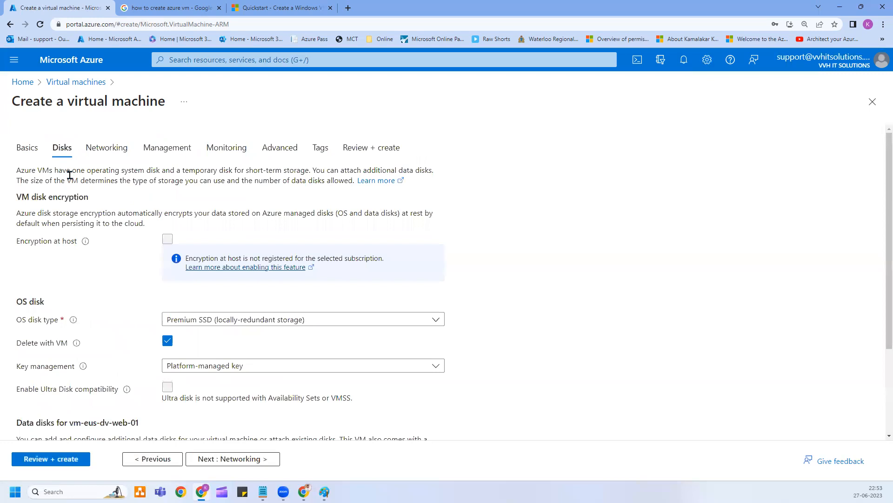
scroll(190, 277, "down", 3)
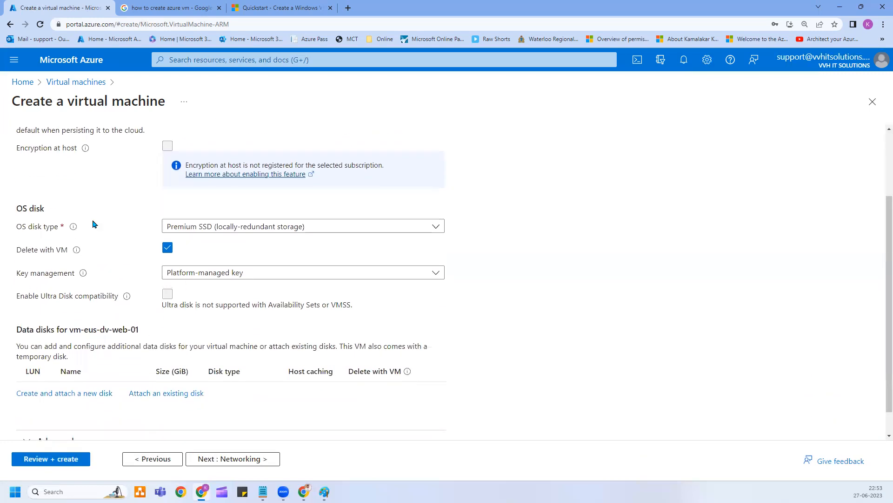
left_click_drag(22, 208, 85, 213)
left_click(111, 215)
scroll(103, 247, "up", 2)
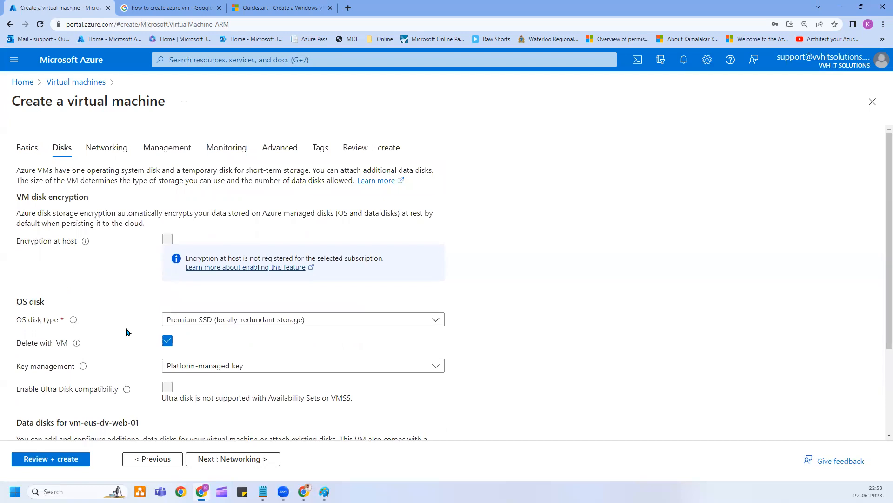
scroll(206, 329, "down", 2)
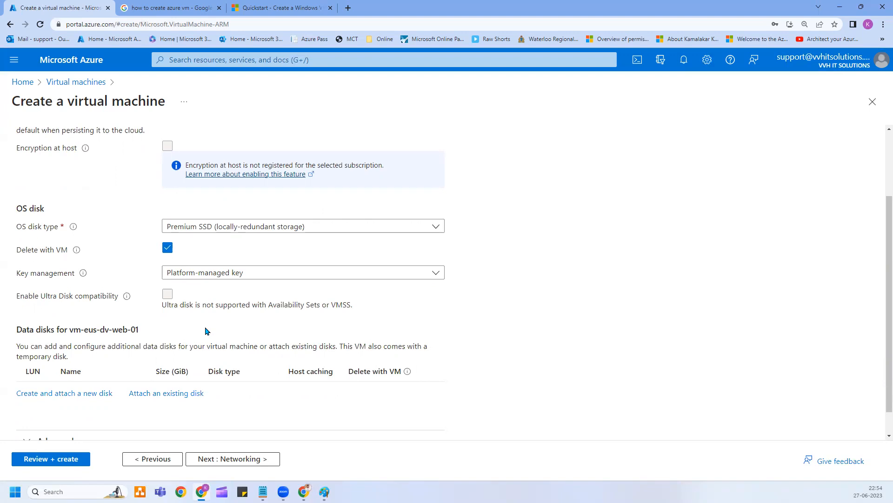
Choose Standard HDD (locally-redundant storage) as the OS disk type.
left_click(245, 227)
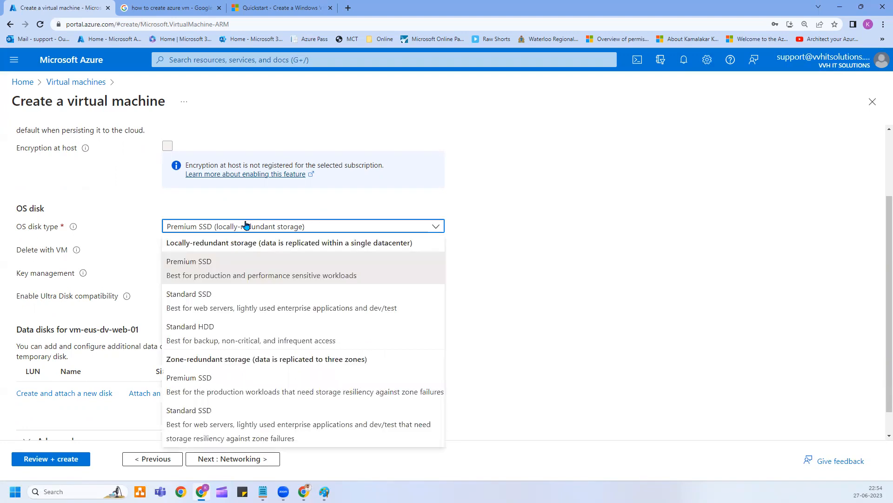
left_click(215, 342)
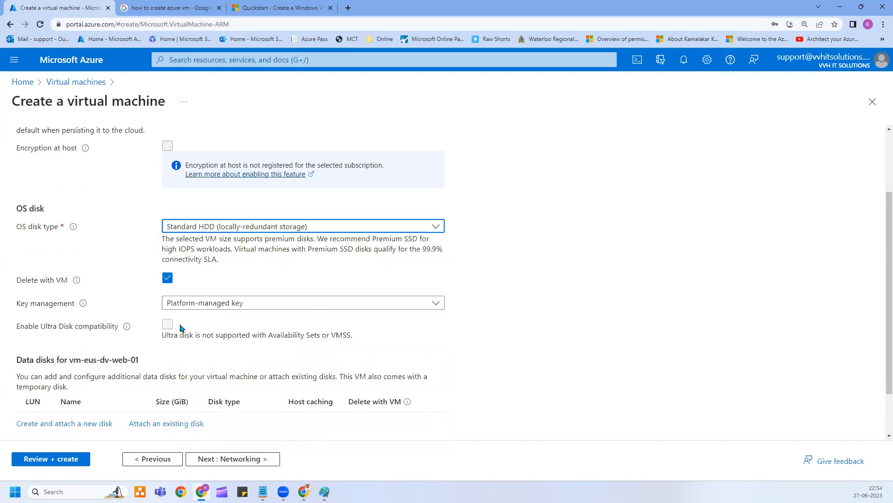
left_click(238, 231)
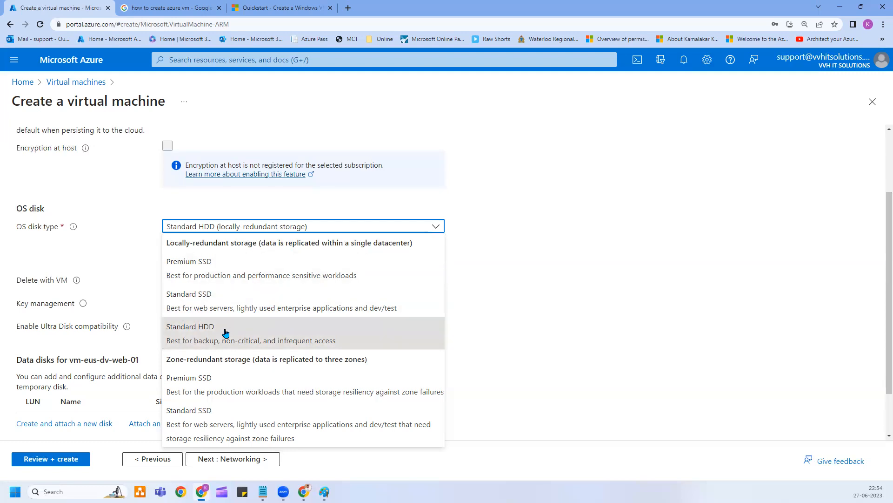
left_click(225, 332)
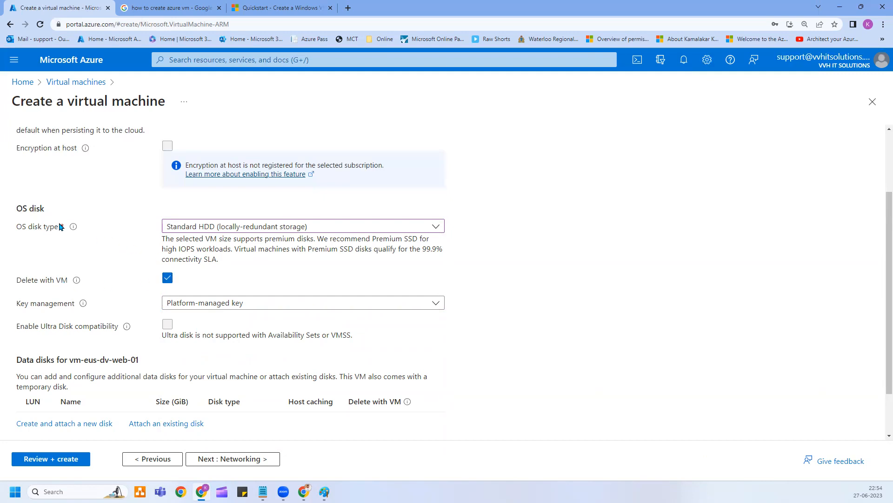
scroll(110, 215, "up", 2)
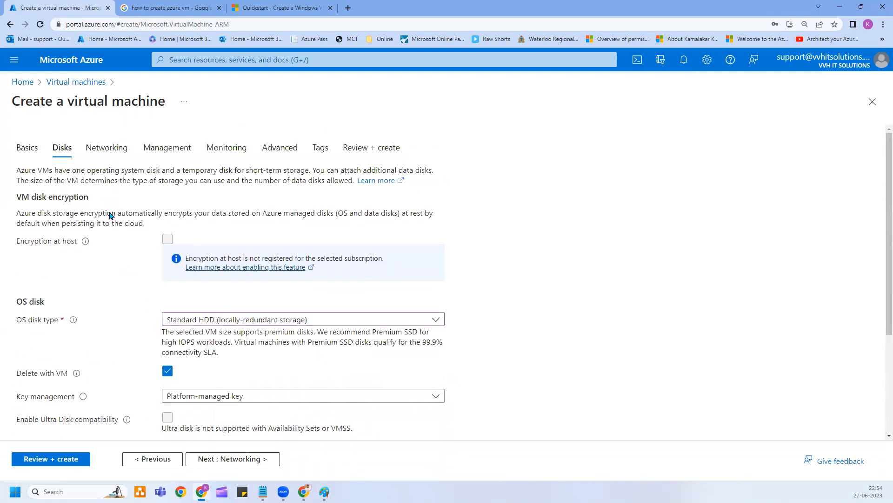
scroll(93, 303, "down", 2)
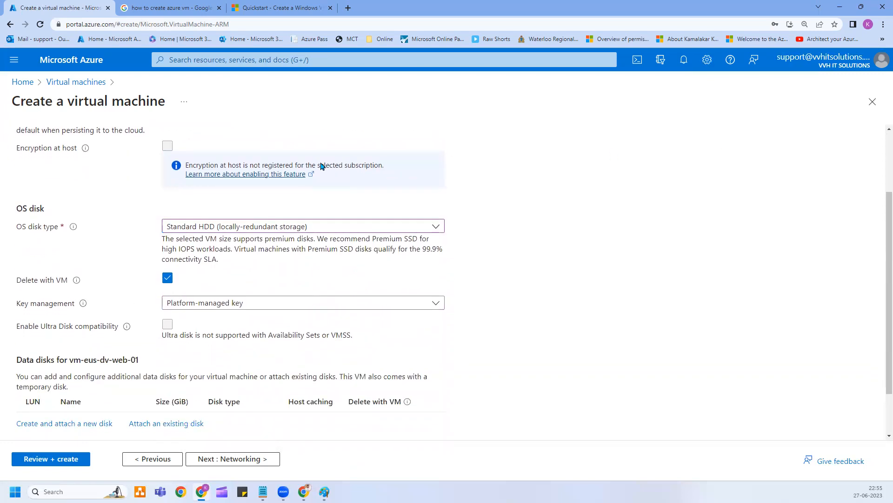
scroll(115, 196, "up", 2)
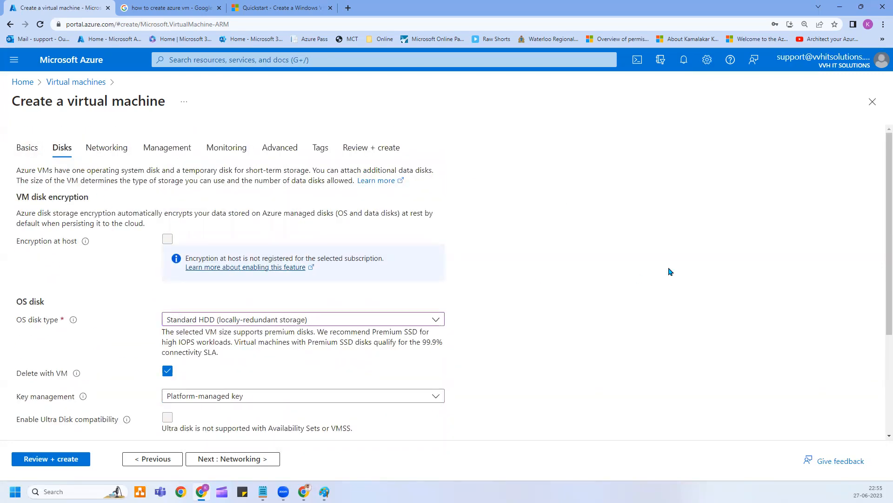
scroll(670, 271, "down", 2)
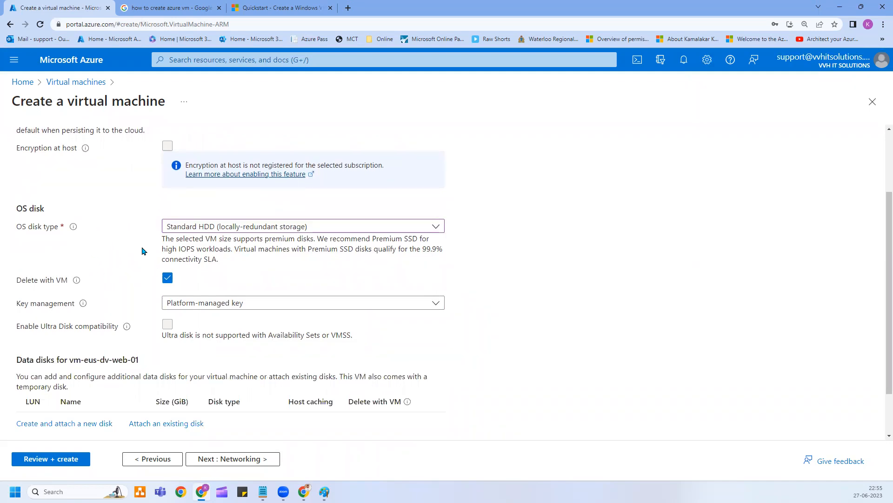
scroll(196, 284, "up", 1)
scroll(152, 329, "down", 1)
Untick Delete with VM for the OS disk, keep Platform-managed key, and go to Networking.
left_click(167, 279)
scroll(191, 260, "down", 1)
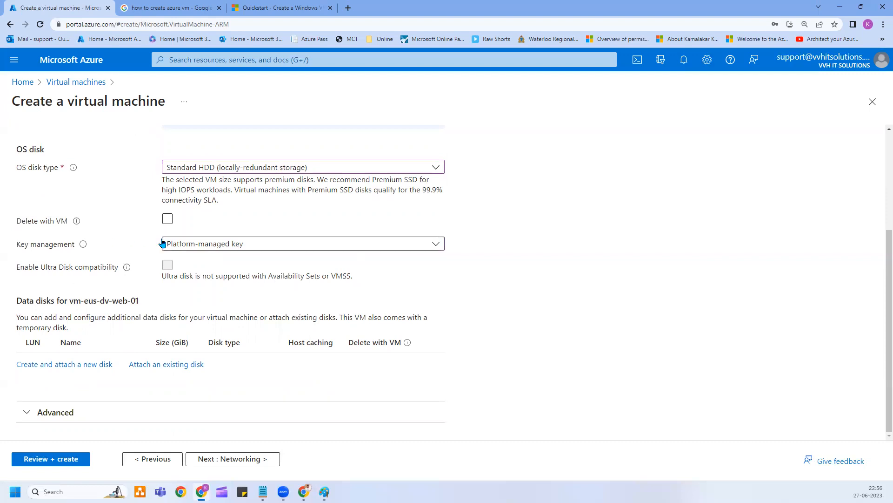
left_click(200, 244)
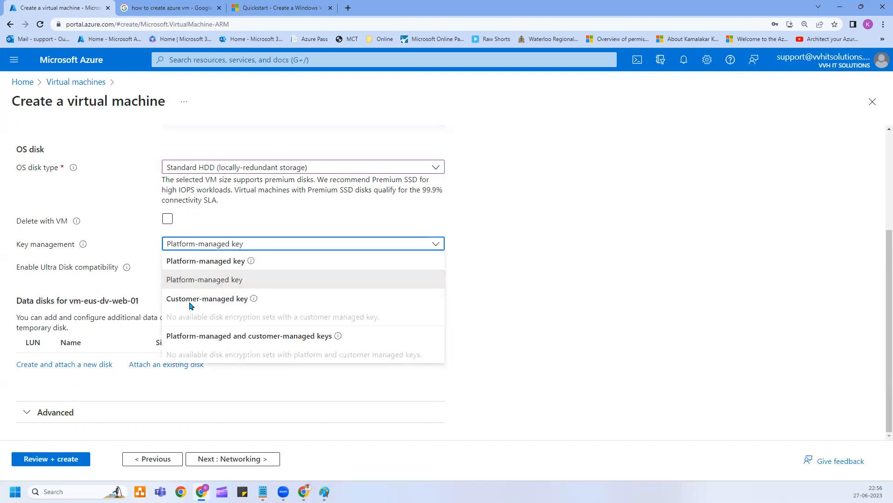
left_click(137, 282)
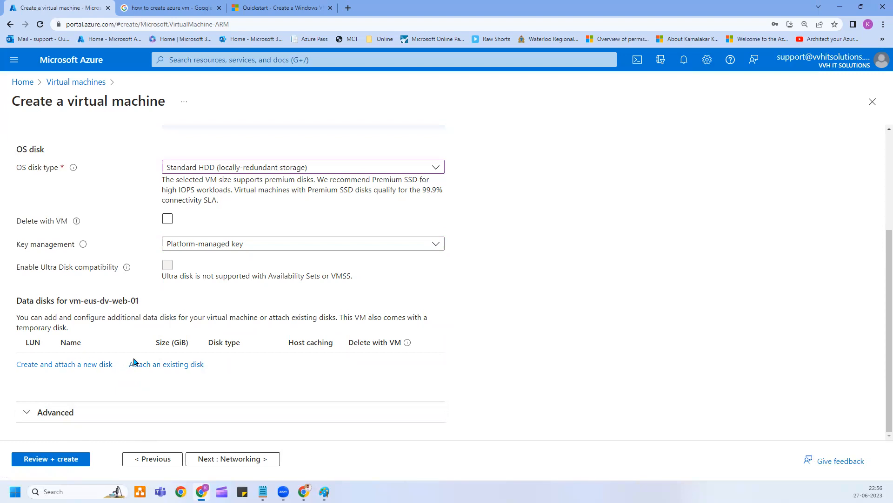
left_click(224, 458)
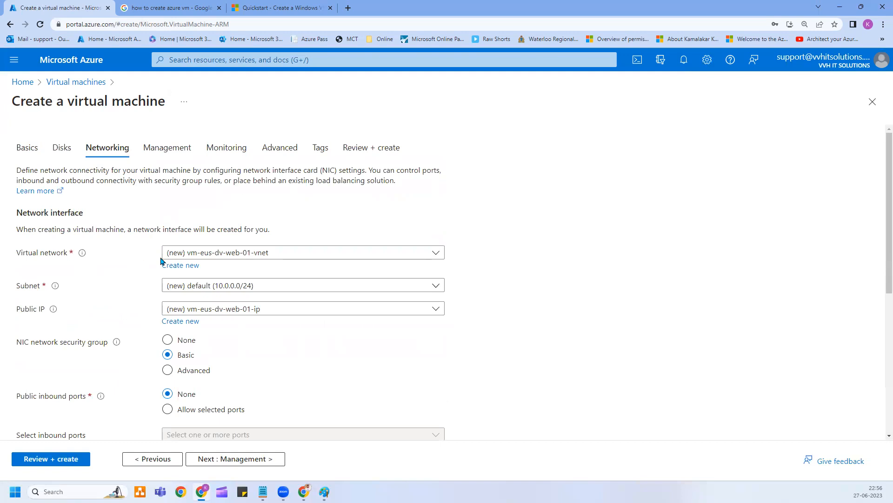
left_click(184, 266)
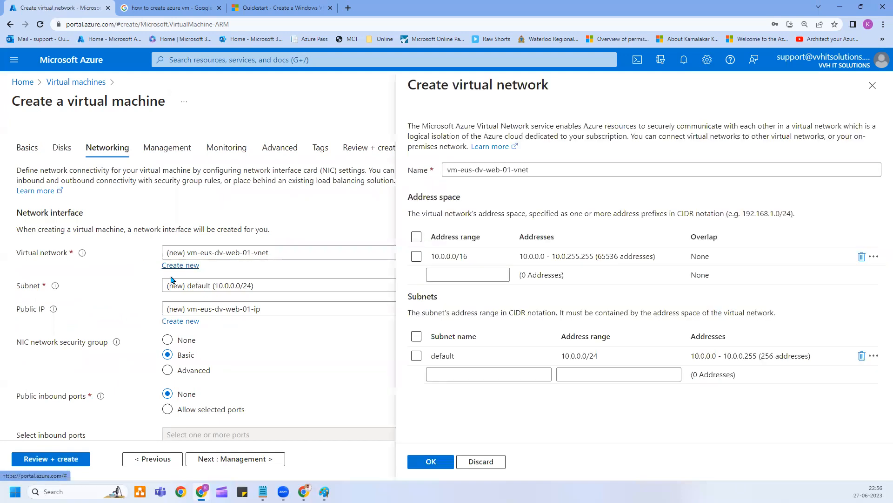
left_click_drag(551, 171, 450, 171)
left_click(473, 256)
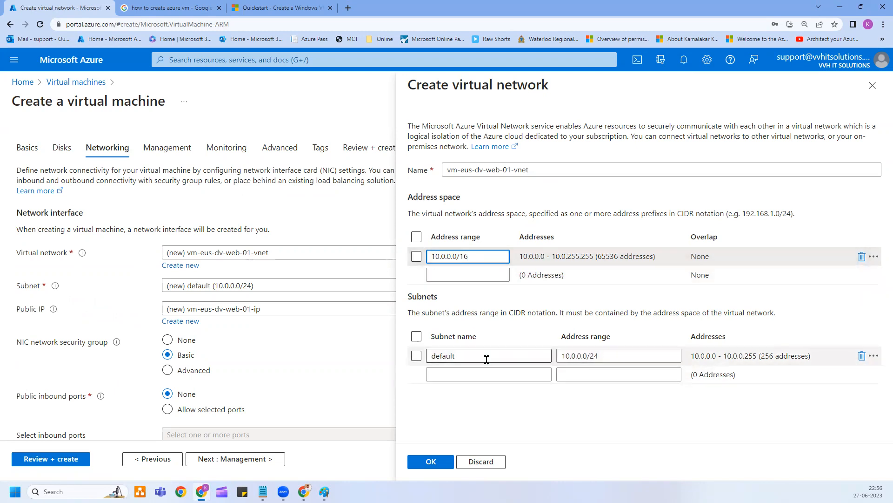
left_click_drag(600, 355, 565, 355)
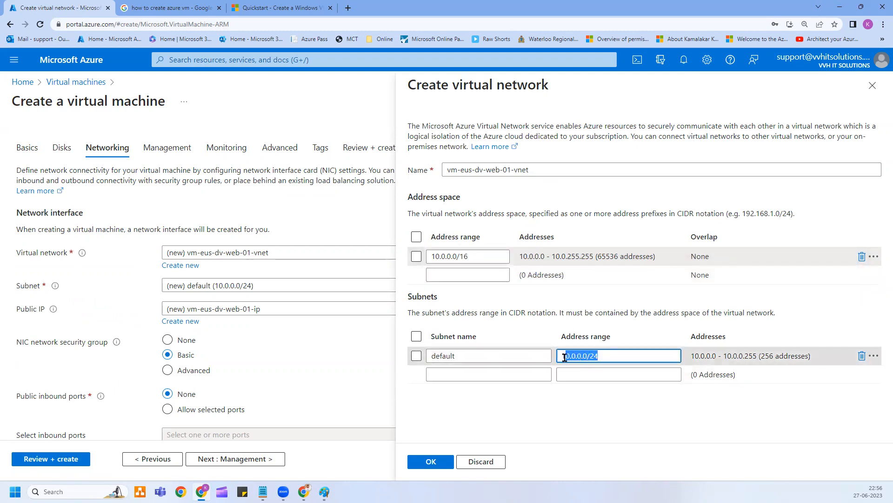
left_click_drag(474, 255, 427, 257)
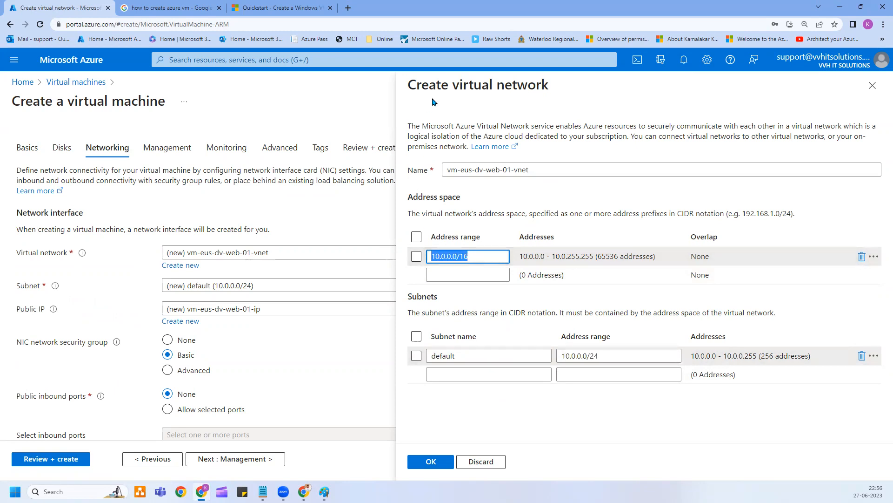
left_click(608, 357)
left_click_drag(621, 355, 560, 354)
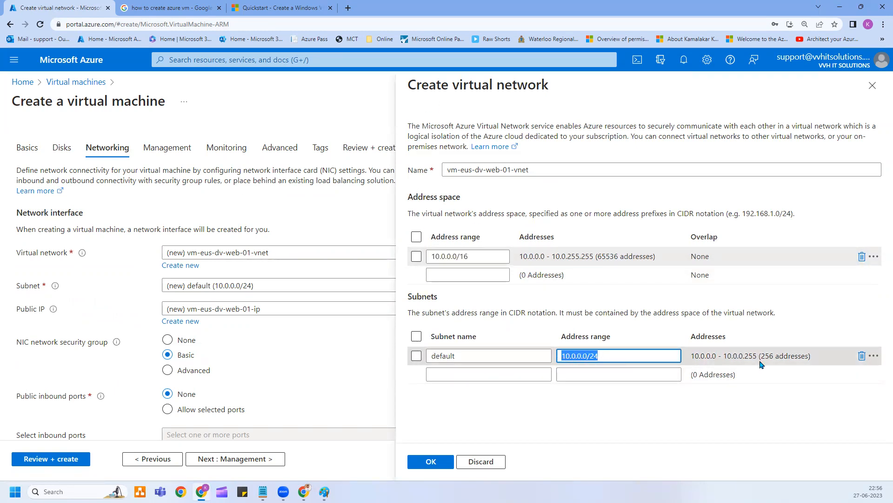
left_click_drag(759, 357, 808, 357)
left_click(626, 355)
left_click_drag(744, 355, 794, 355)
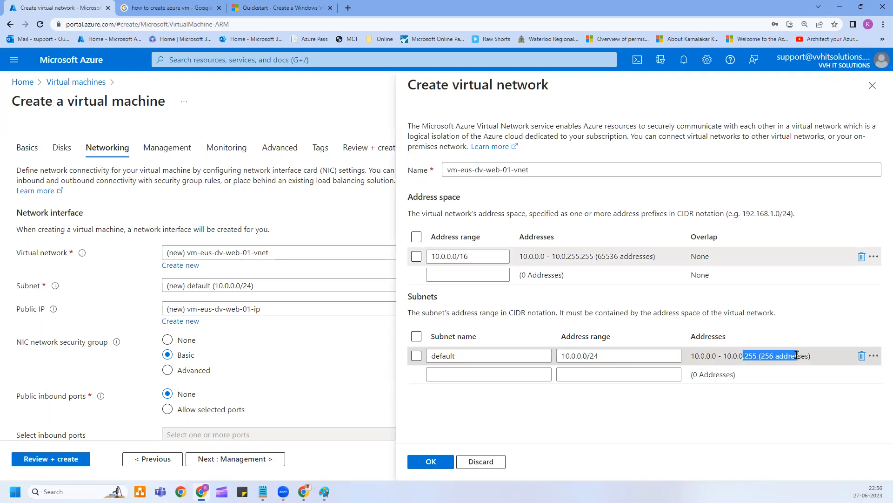
left_click(797, 355)
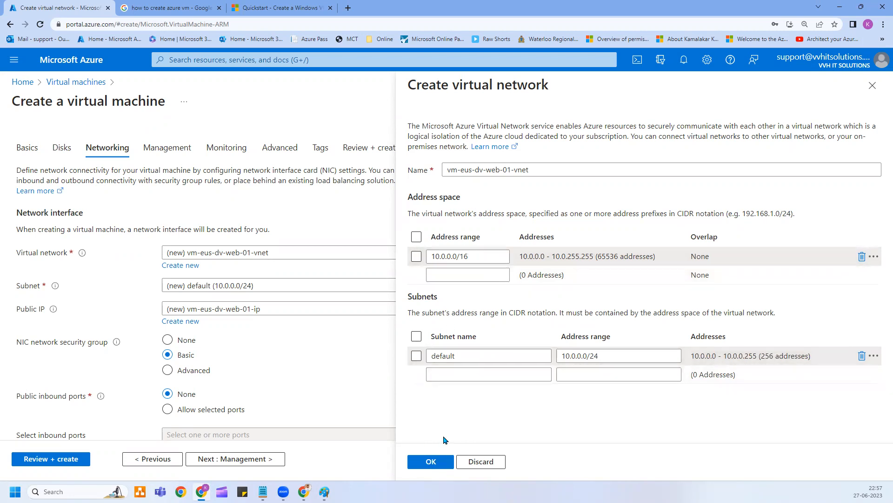
Confirm the new virtual network and set the VM's Public IP to None.
left_click(436, 466)
scroll(546, 417, "down", 4)
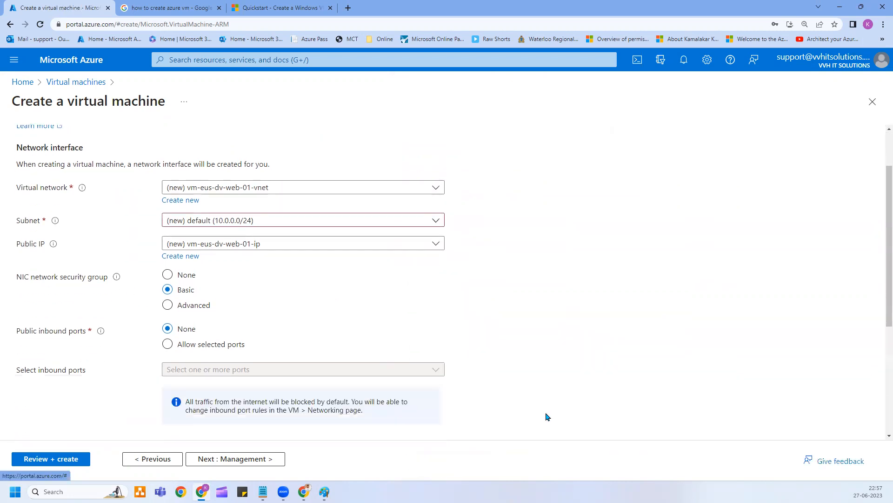
scroll(290, 282, "up", 2)
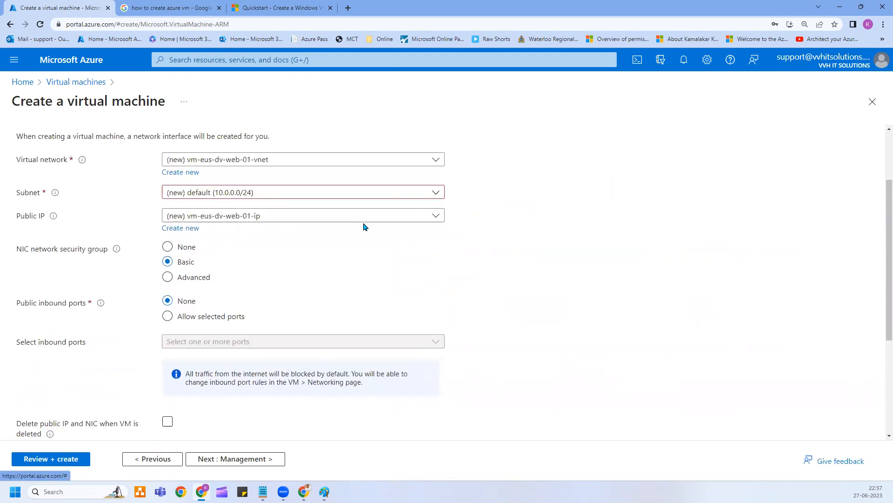
left_click(303, 219)
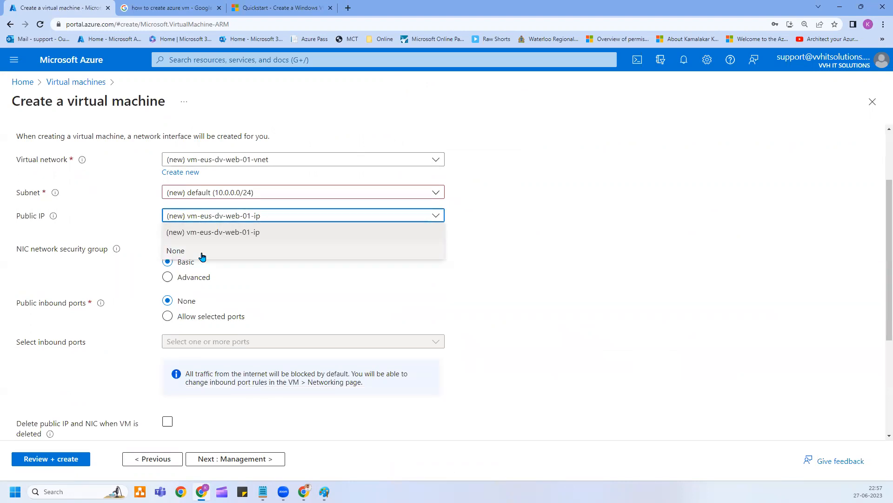
left_click(202, 255)
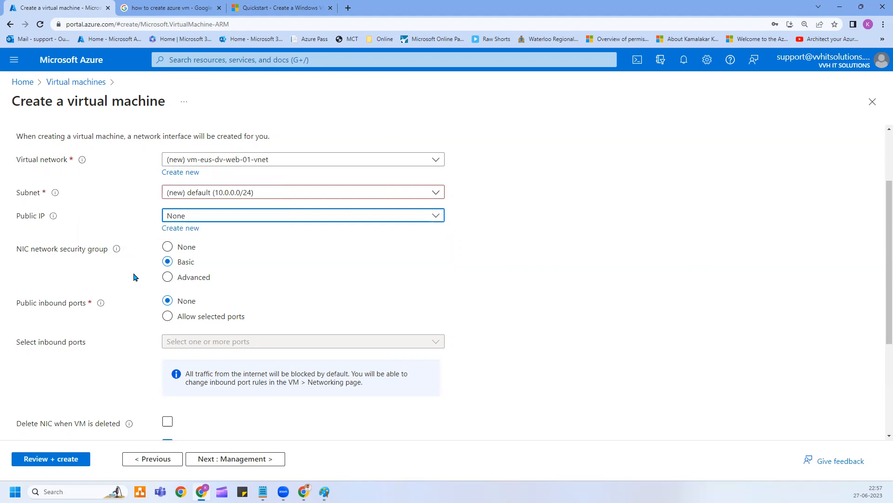
Set NIC network security group to None and delete the NIC with the VM.
left_click(167, 248)
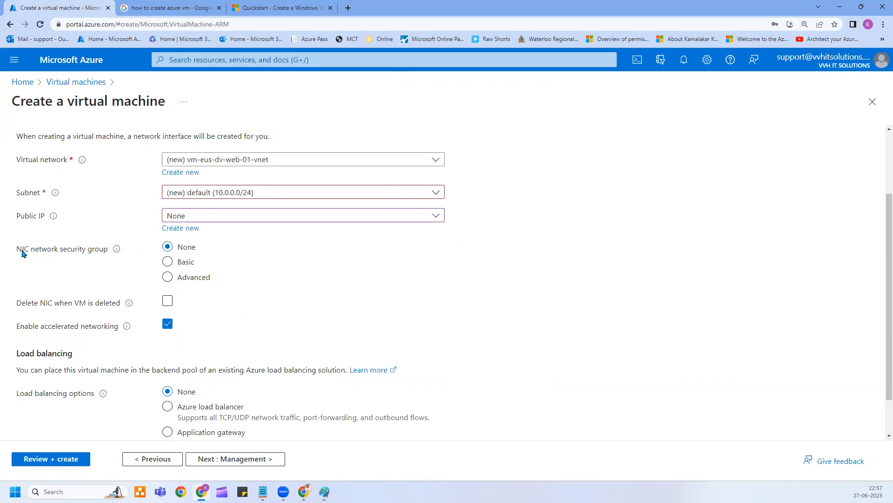
left_click_drag(20, 253, 33, 255)
left_click(91, 251)
scroll(167, 325, "down", 1)
scroll(168, 329, "down", 1)
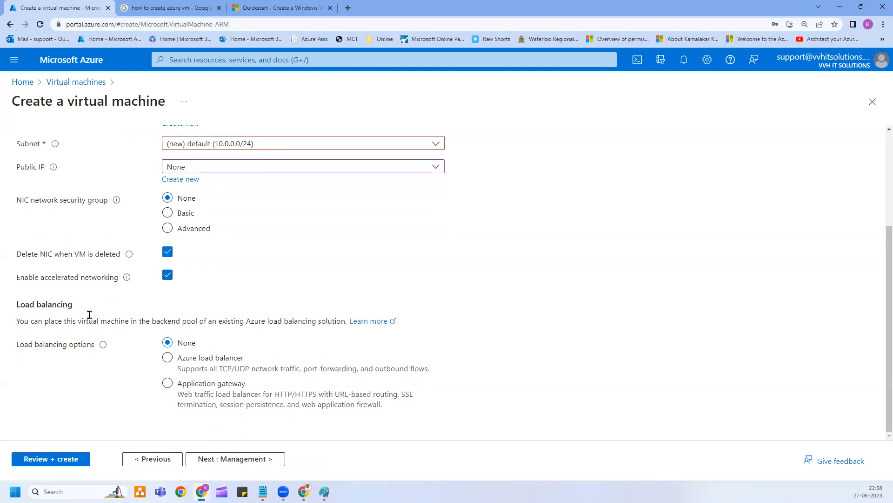
Go to the Management step and review the Backup, Site Recovery and Guest OS updates sections.
left_click(248, 459)
scroll(227, 272, "down", 4)
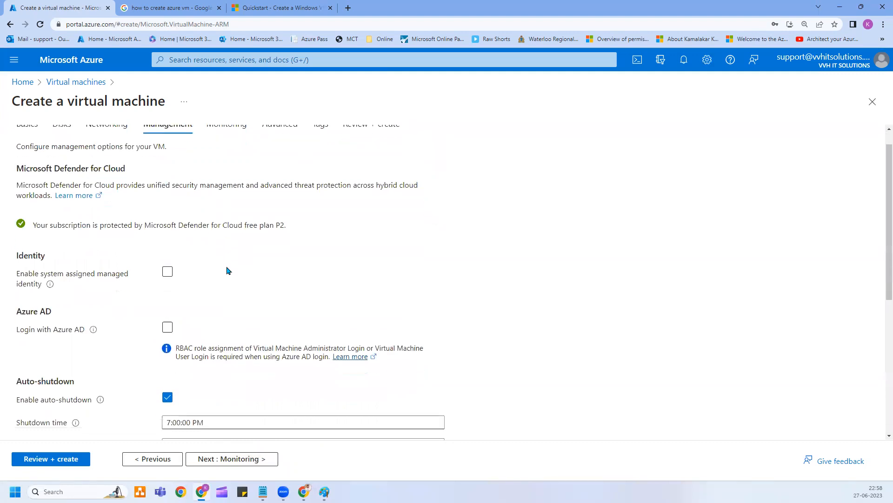
scroll(227, 273, "down", 2)
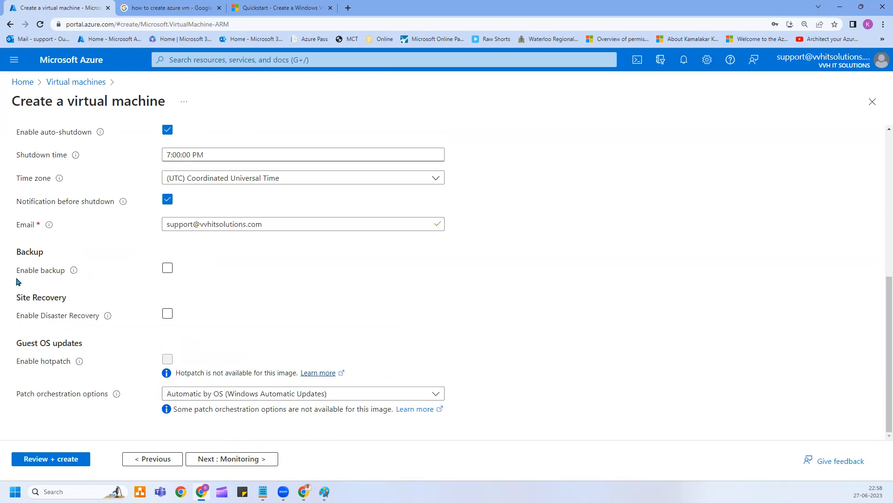
double_click(40, 252)
left_click_drag(16, 297, 64, 298)
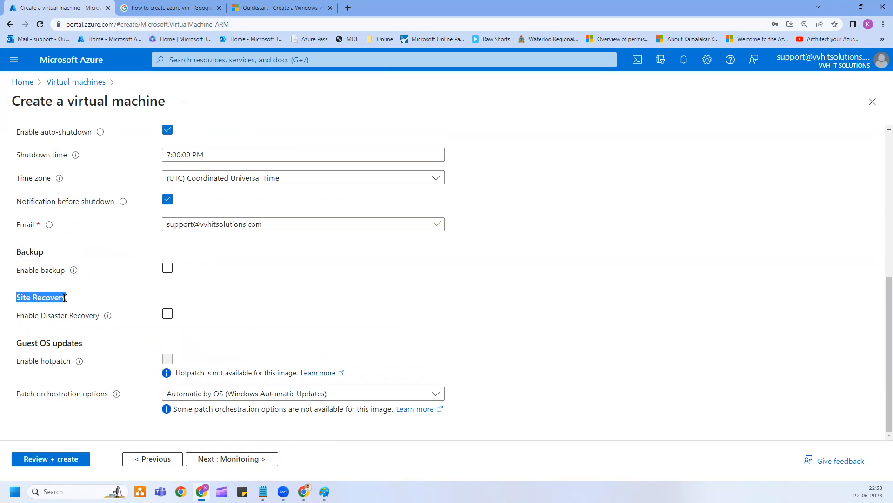
left_click_drag(16, 346, 77, 345)
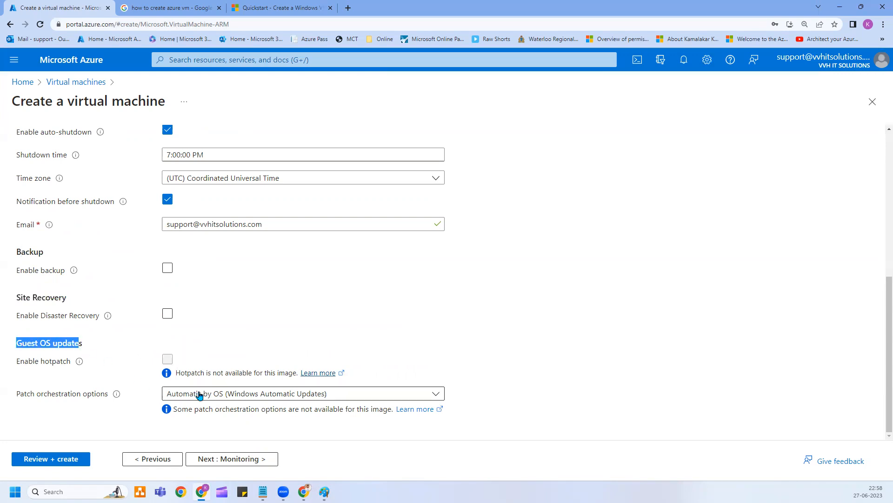
Set Patch orchestration options to Manual updates and proceed to Monitoring.
left_click(199, 394)
left_click(195, 346)
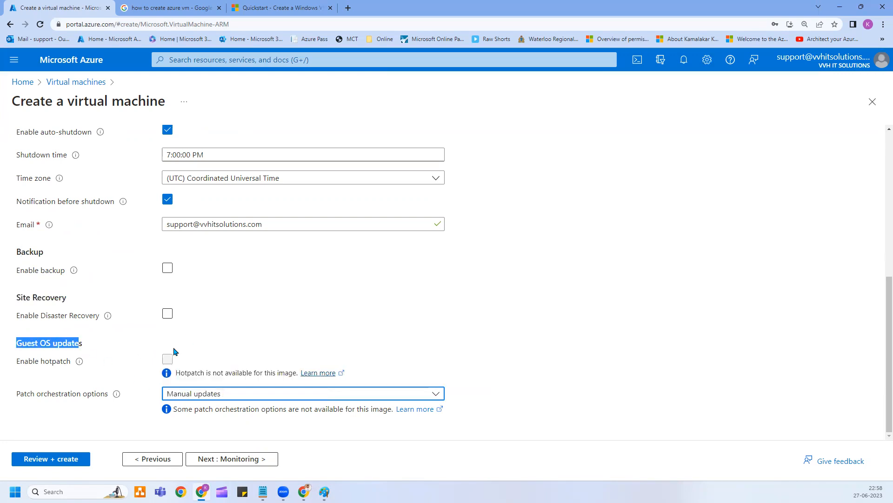
left_click(57, 339)
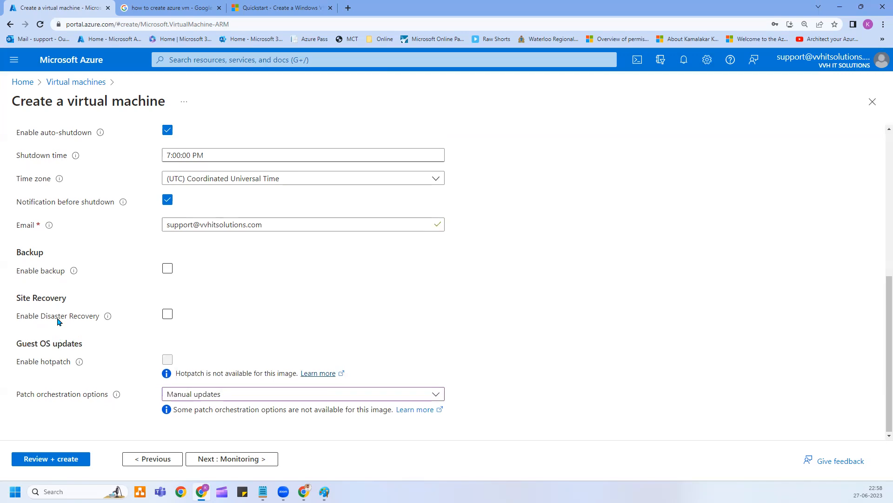
scroll(59, 321, "up", 3)
scroll(93, 335, "down", 3)
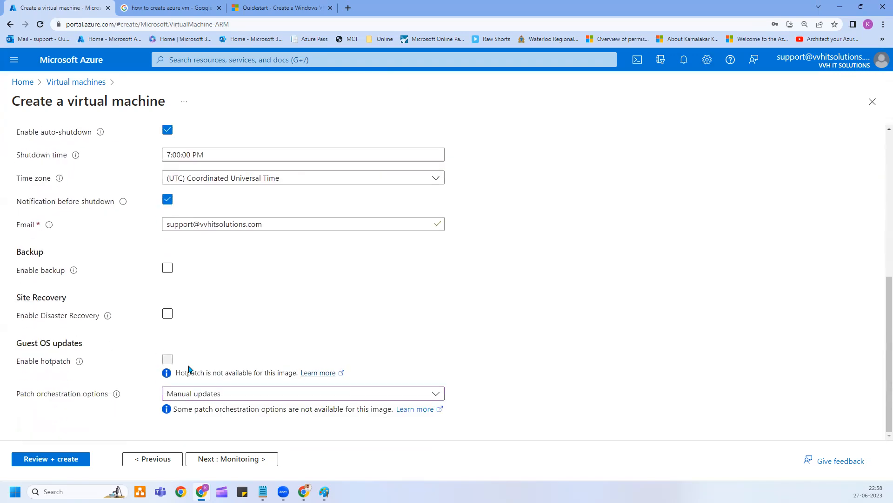
left_click(249, 467)
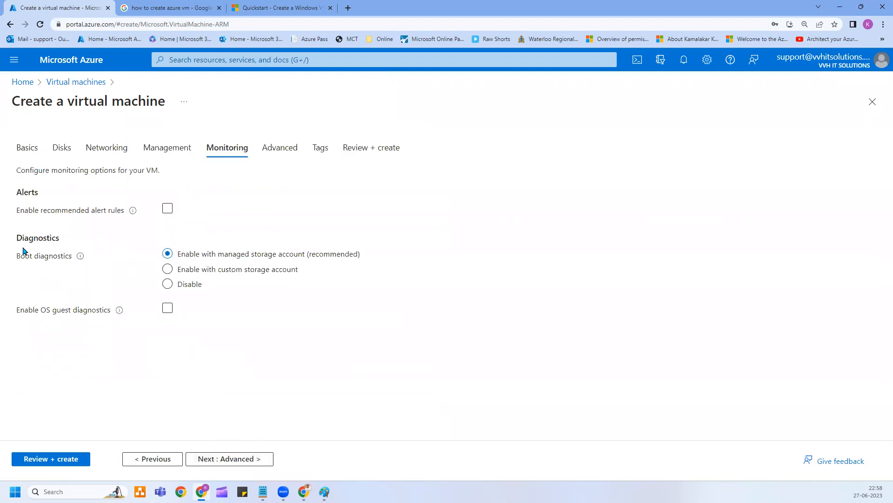
Dismiss the recommended alert rules pane unsaved, then pass through Advanced to the Tags step.
left_click(170, 209)
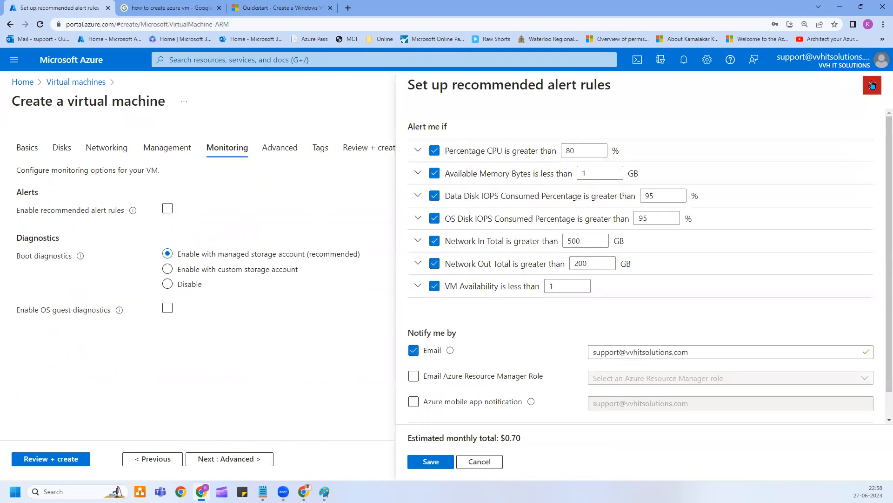
left_click(872, 84)
left_click(234, 458)
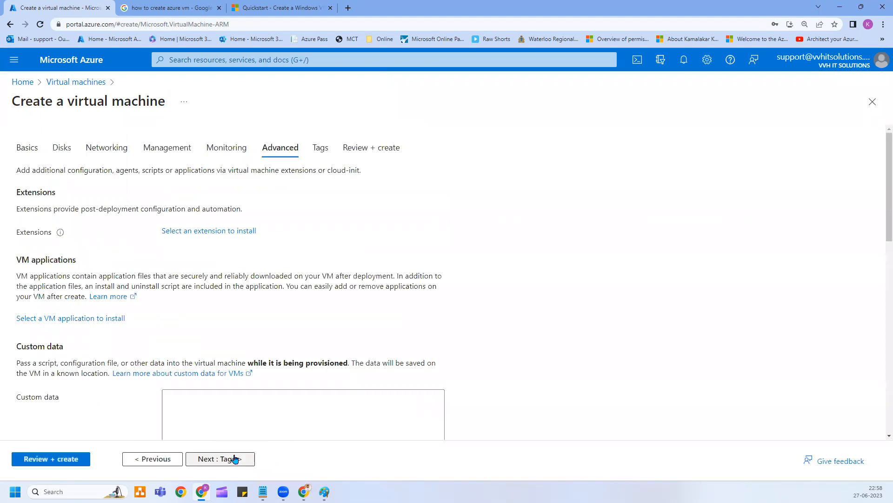
scroll(175, 298, "down", 10)
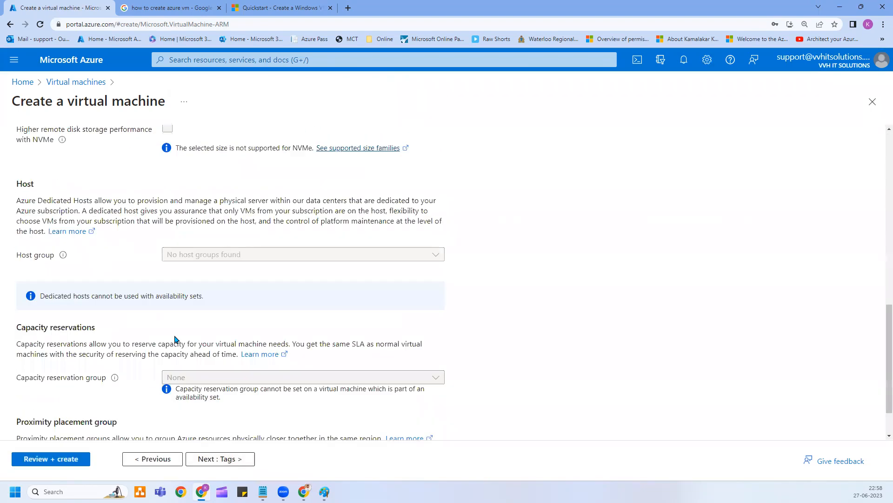
scroll(175, 339, "down", 1)
scroll(193, 405, "up", 2)
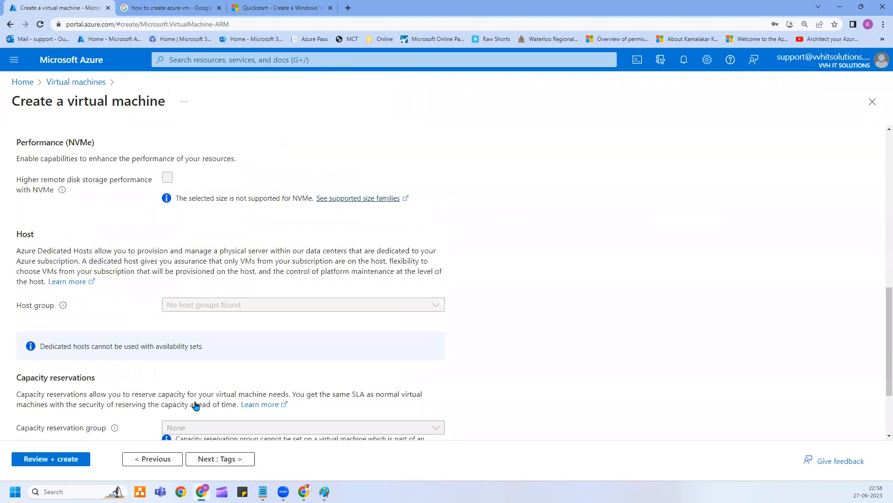
scroll(195, 402, "up", 8)
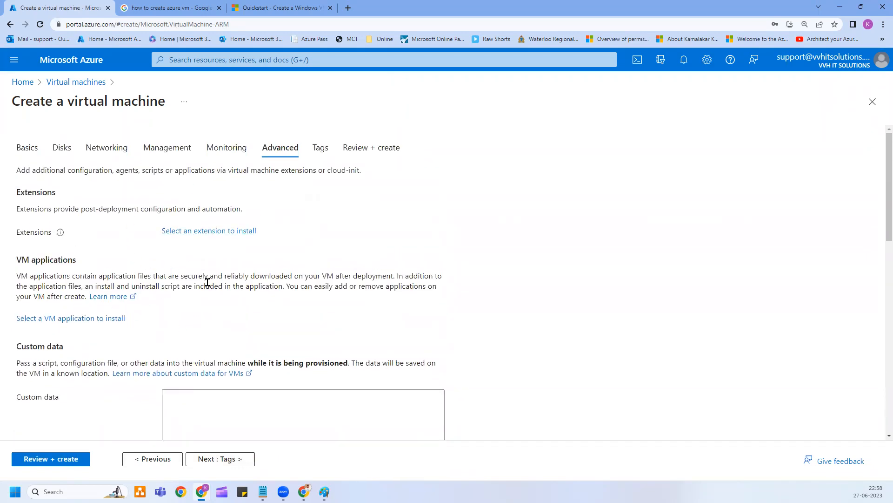
left_click(235, 460)
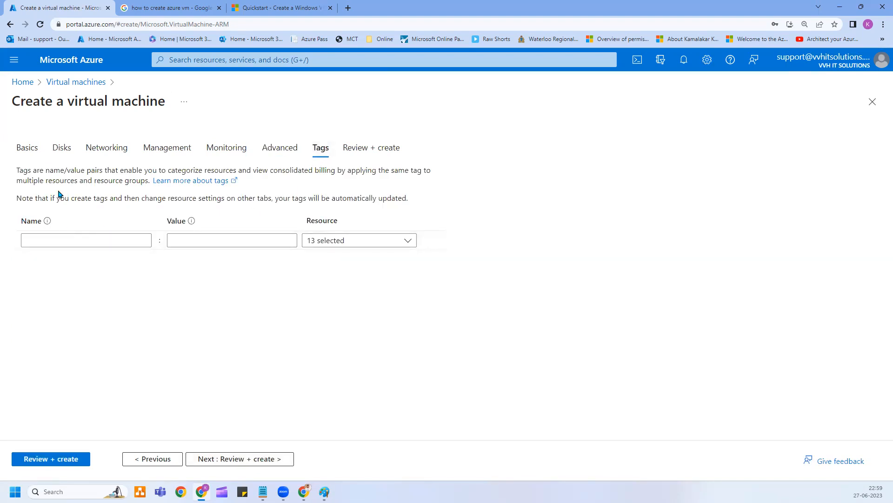
Open Review + create and scroll the validated summary priced at 7.5393 INR/hr.
left_click(259, 461)
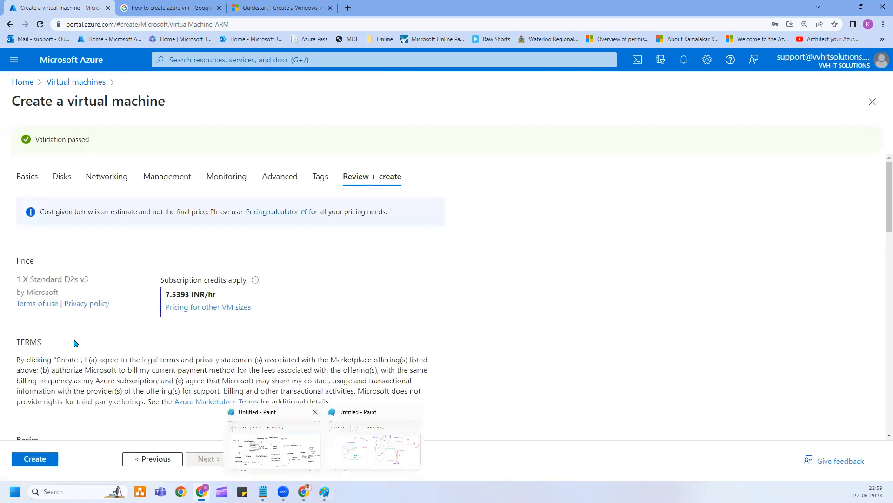
scroll(62, 366, "down", 7)
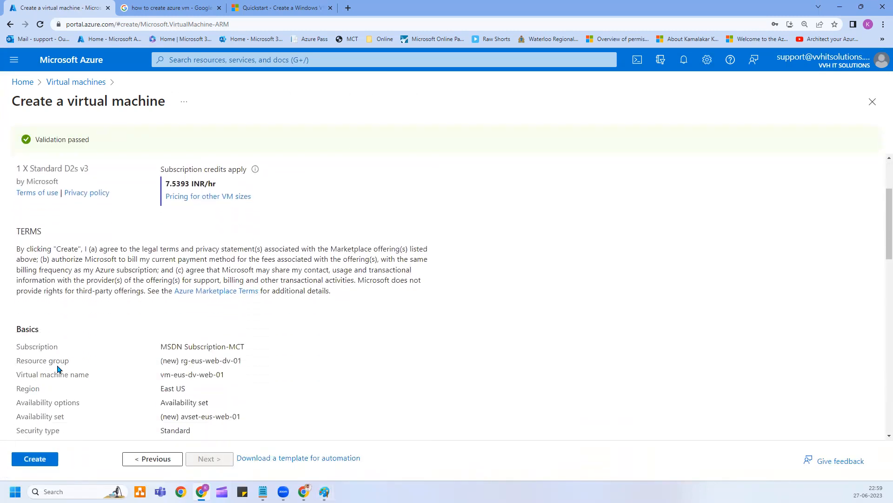
scroll(107, 281, "up", 3)
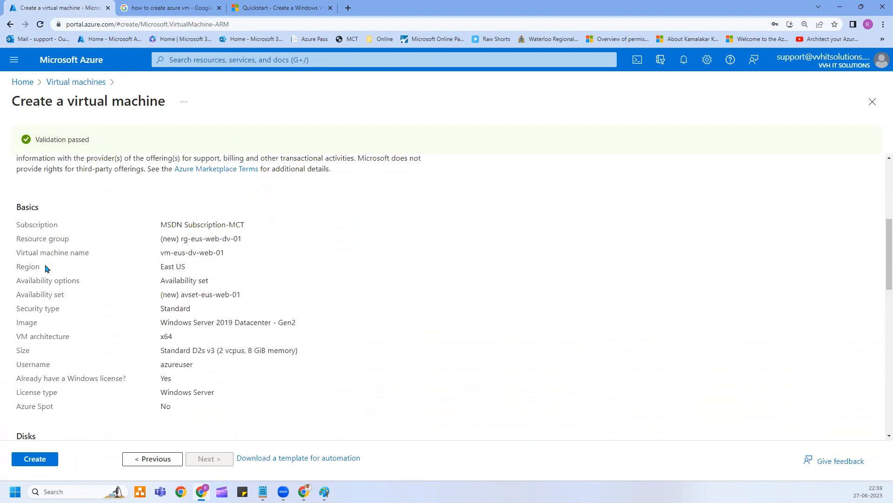
scroll(70, 228, "down", 3)
scroll(76, 264, "down", 15)
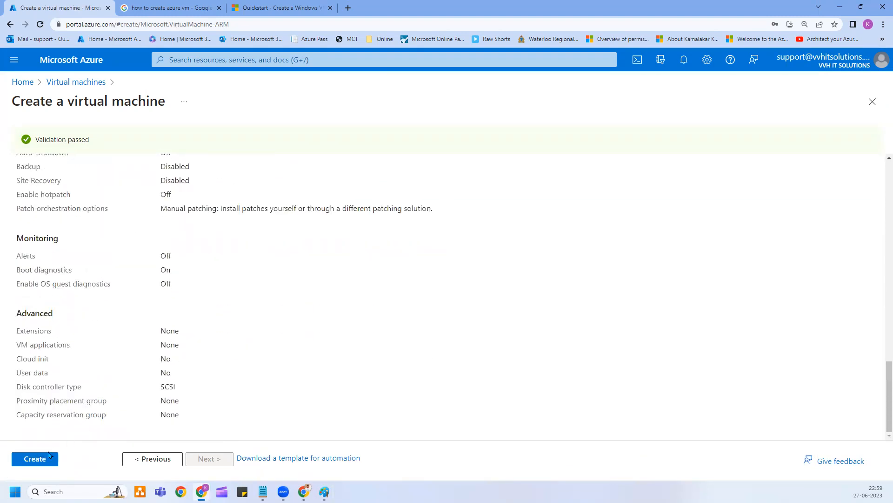
Create the VM and open the in-progress deployment's overview from Notifications.
left_click(25, 463)
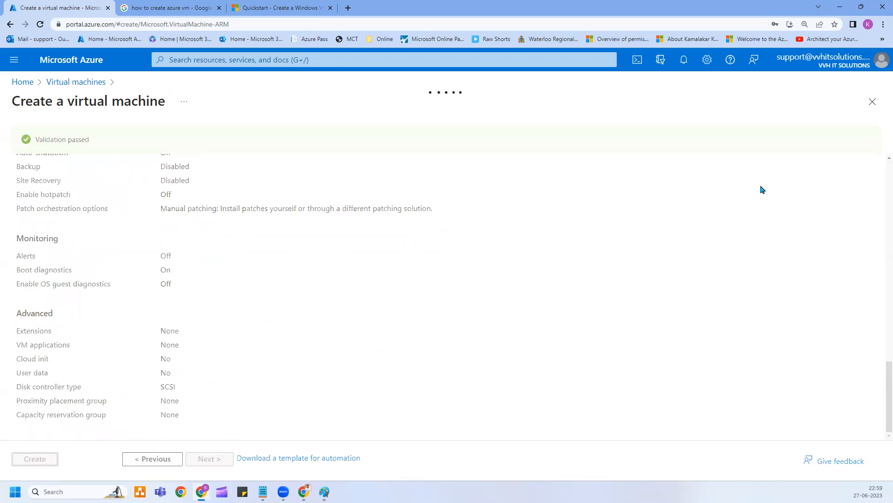
left_click(684, 59)
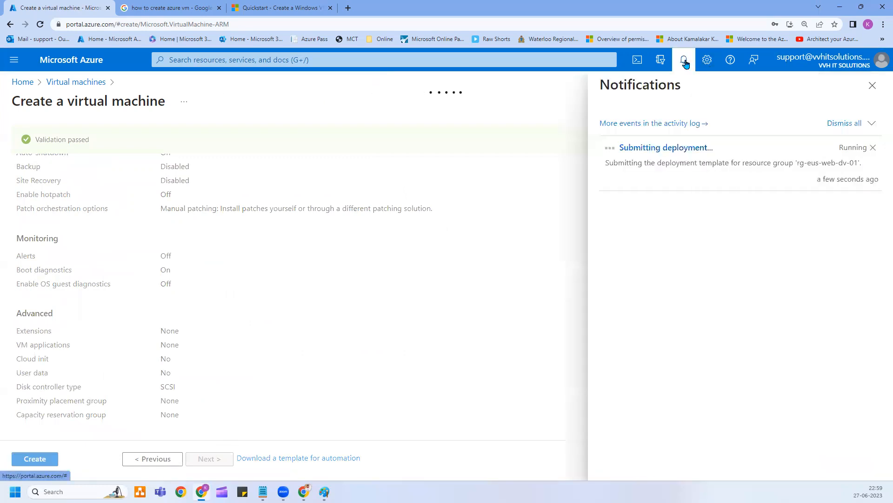
left_click(670, 148)
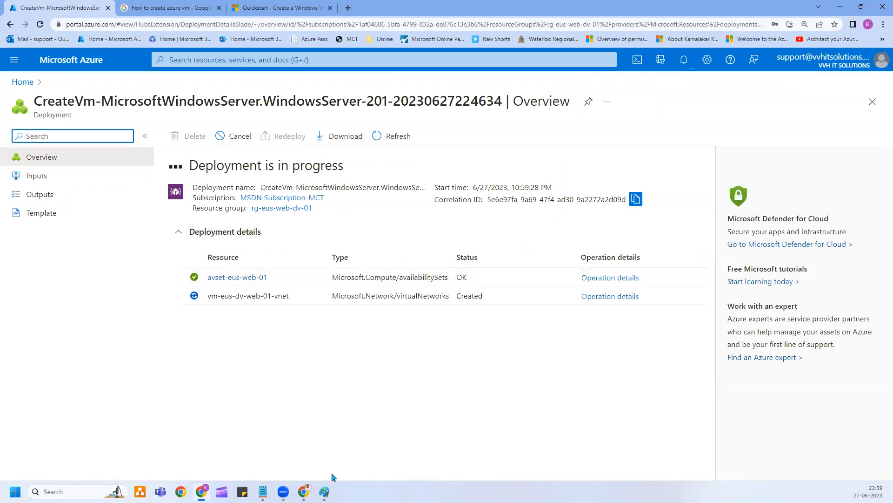
Glance at the mind-map and availability-zone diagrams in Paint, then minimize them.
mouse_move(324, 490)
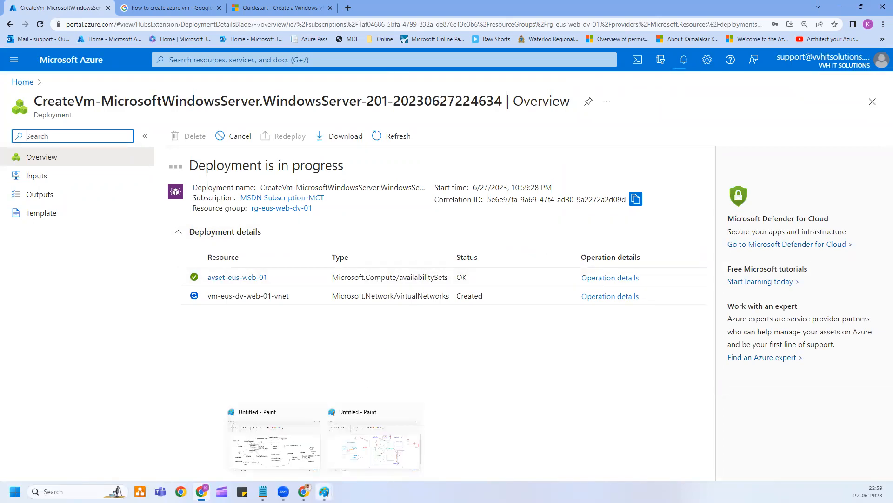
left_click(293, 452)
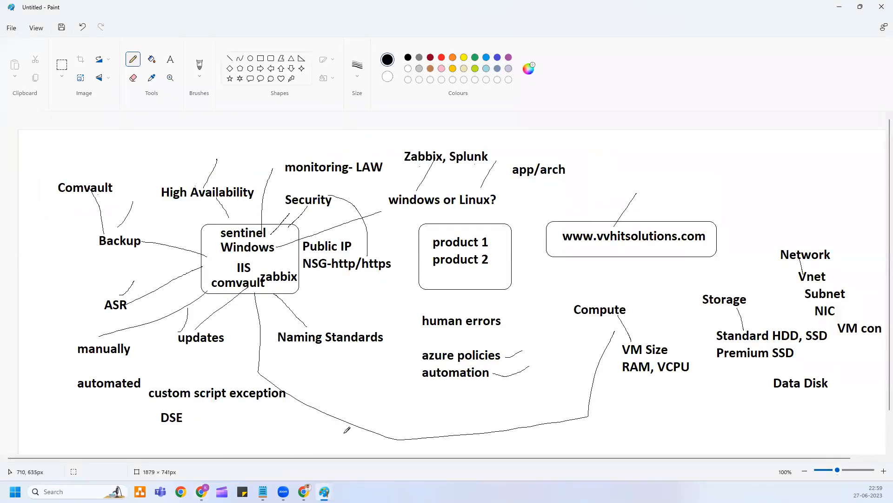
mouse_move(325, 491)
left_click(370, 447)
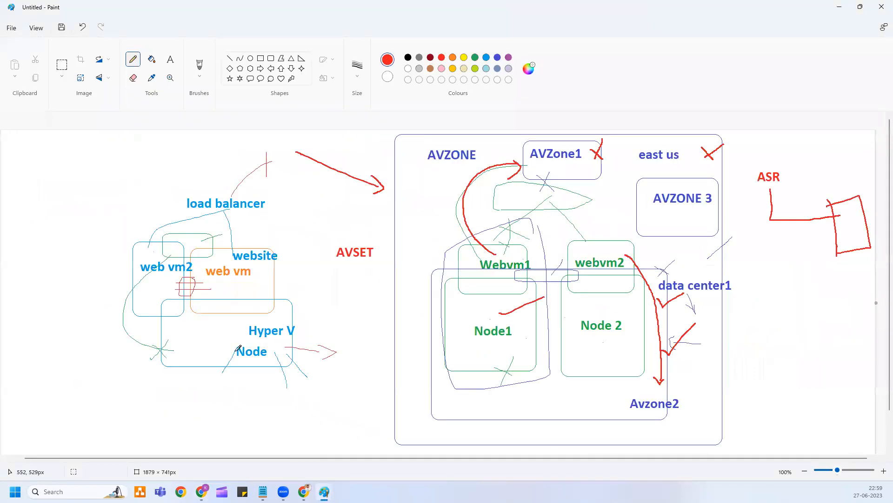
left_click(840, 8)
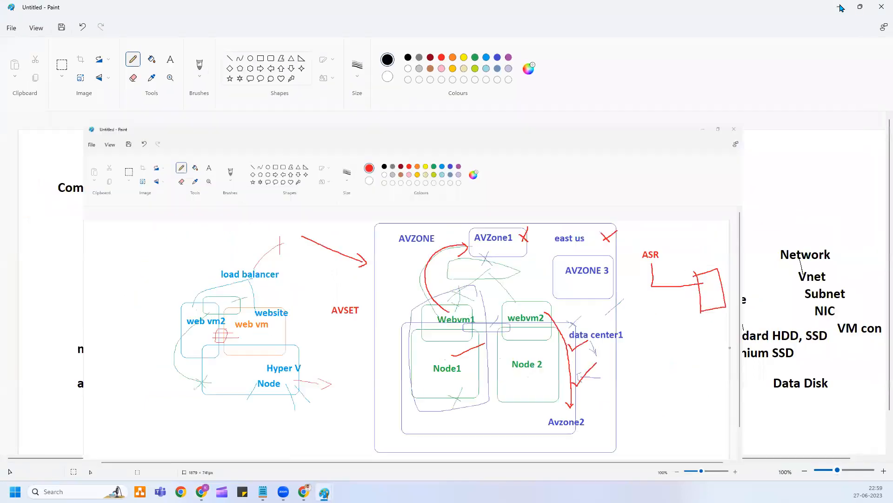
left_click(839, 8)
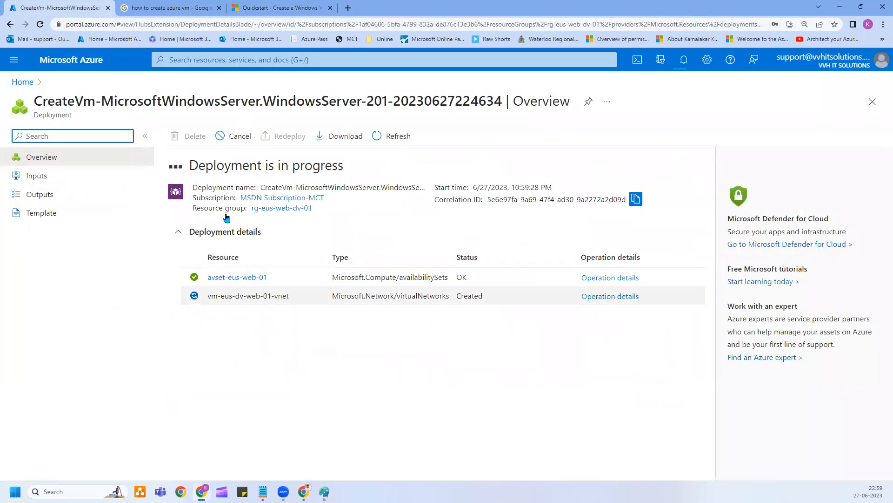
Refresh the deployment resource list, then switch to the Paint mind-map window.
left_click(399, 135)
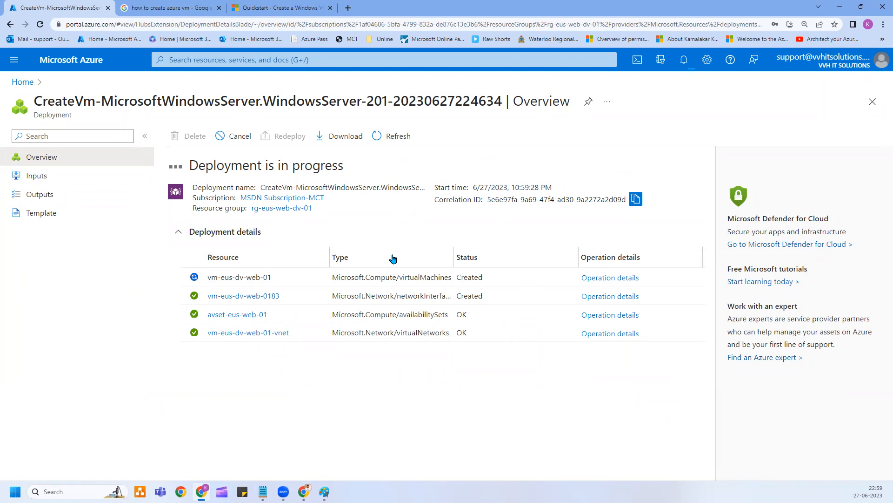
mouse_move(325, 492)
left_click(379, 463)
left_click(296, 445)
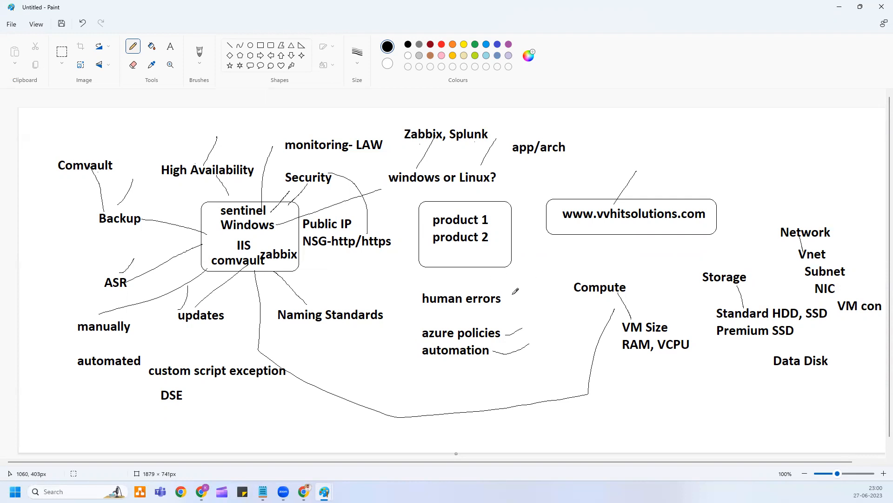
Switch back to Chrome and refresh until the deployment to rg-eus-web-dv-01 reports complete.
key("alt+Tab")
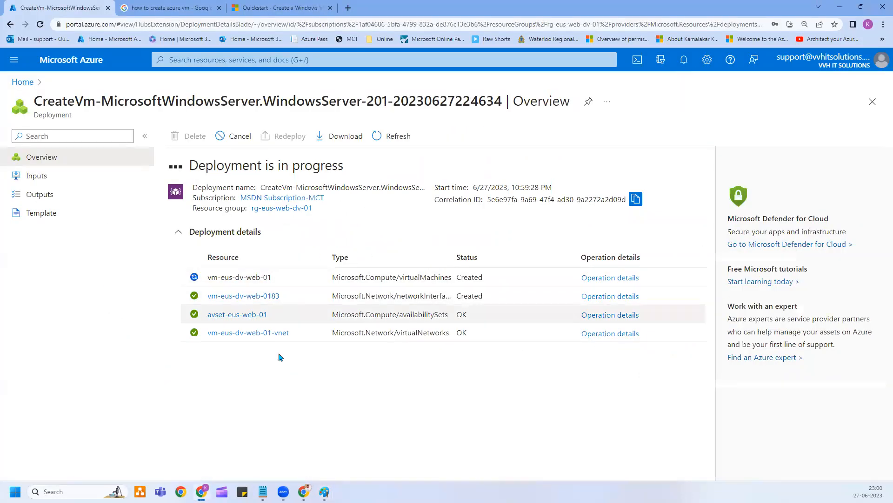
left_click(391, 137)
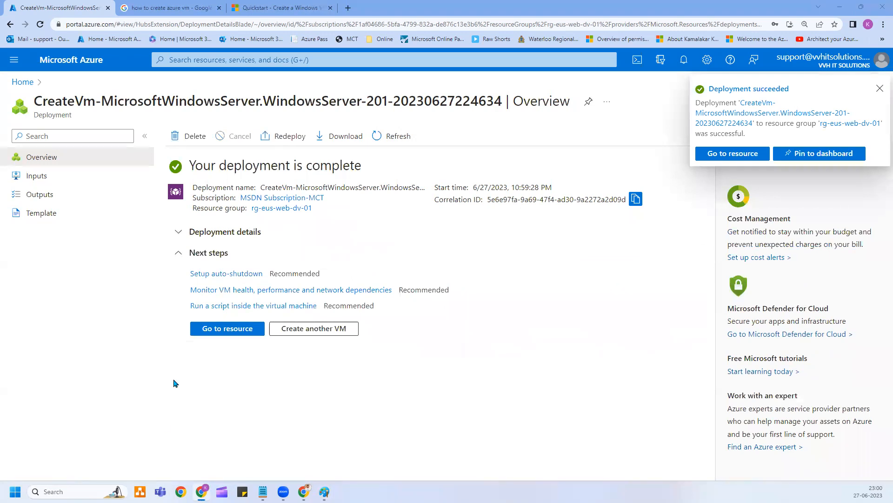
Open and refresh the vm-eus-dv-web-01 overview, then bring up the Paint mind-map drawing.
left_click(222, 329)
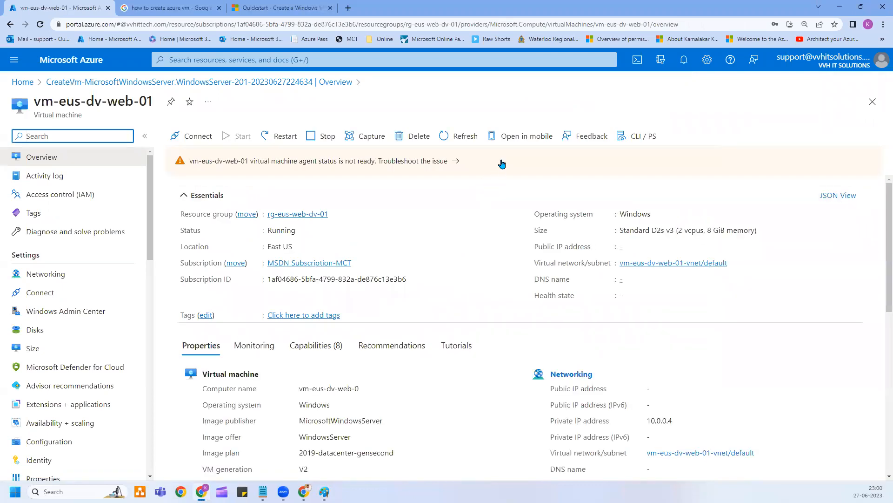
left_click(455, 139)
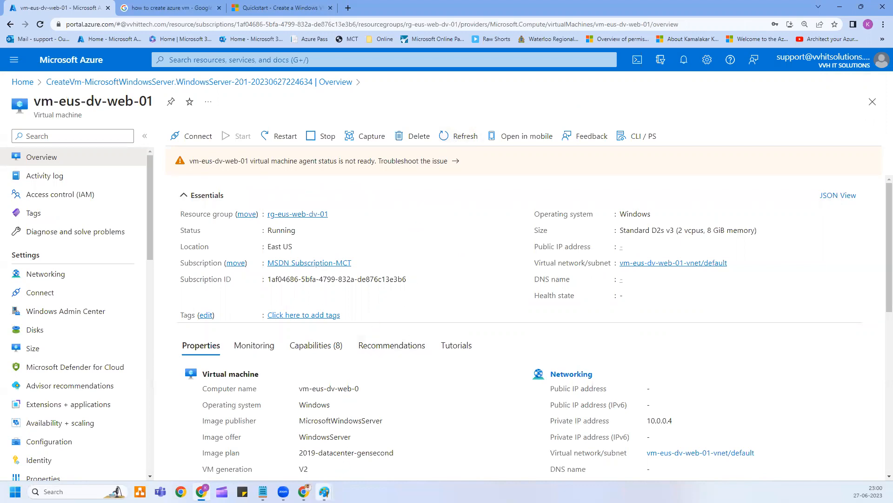
mouse_move(325, 491)
left_click(309, 454)
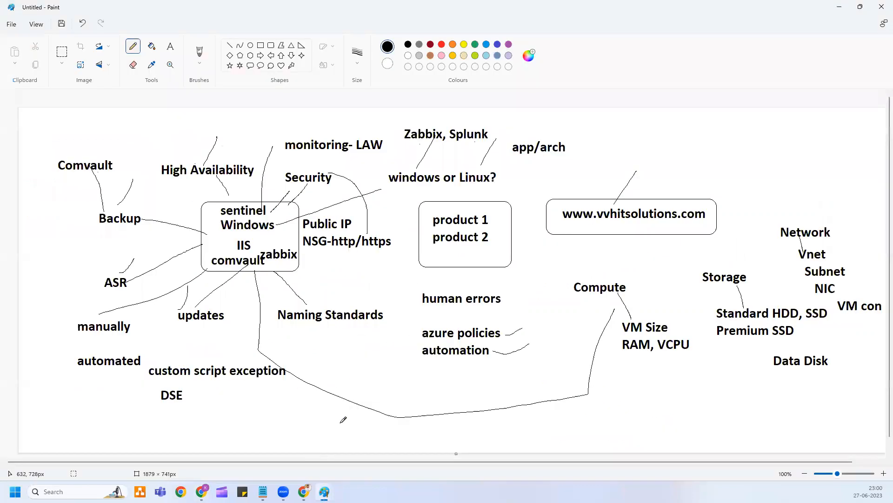
Review the Paint diagram of AVSET, AVZONE, east us, data center1 and ASR, then minimize Paint.
left_click(839, 8)
mouse_move(304, 491)
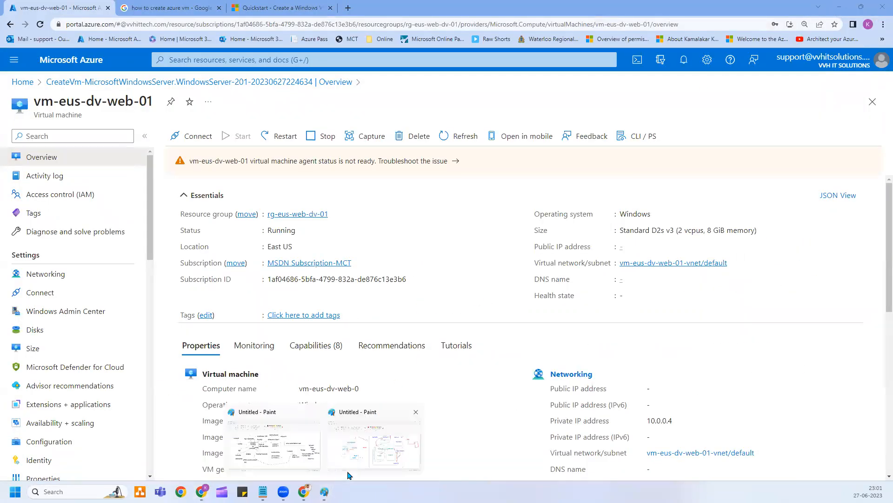
left_click(394, 444)
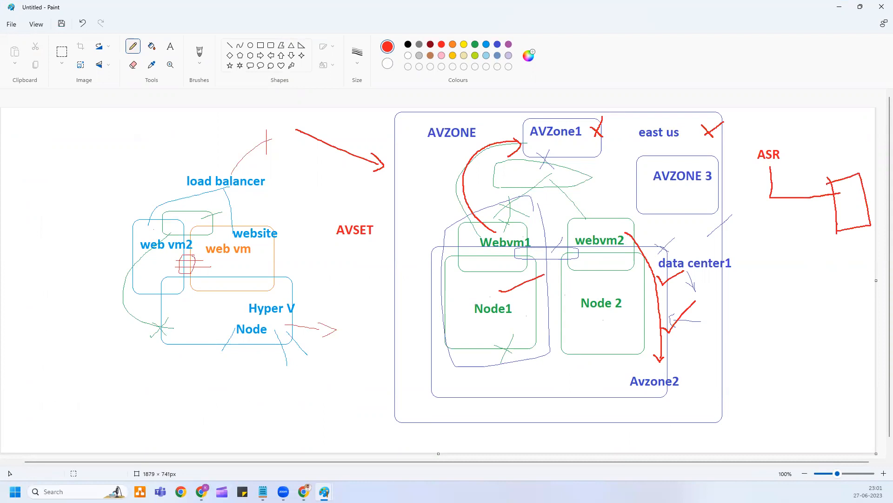
left_click(839, 10)
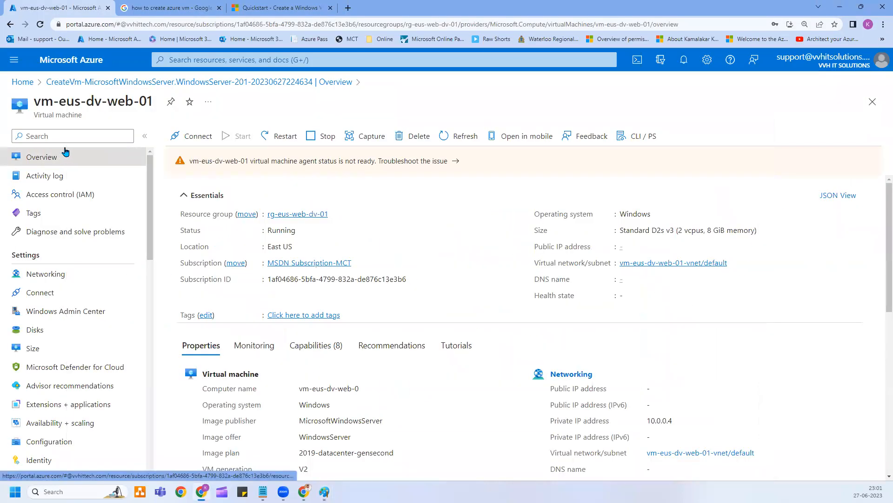
Refresh the vm-eus-dv-web-01 overview and open its Size page showing current size Standard_D2s_v3.
left_click(443, 136)
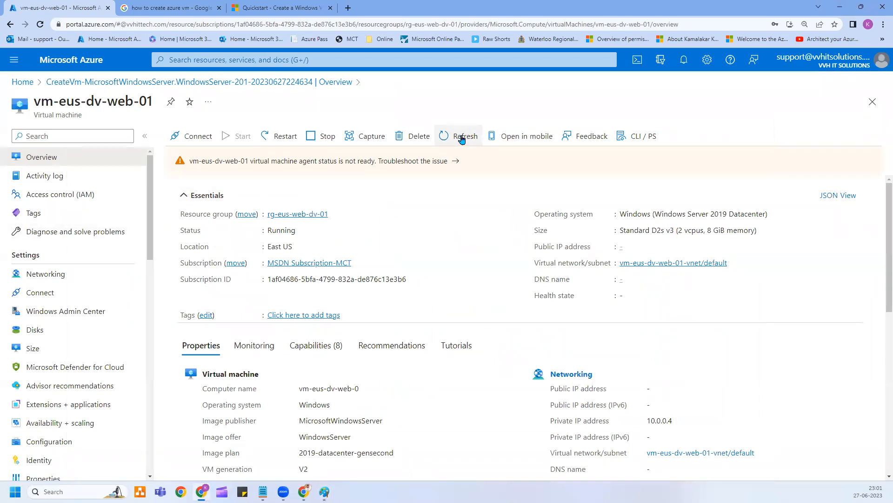
left_click(52, 352)
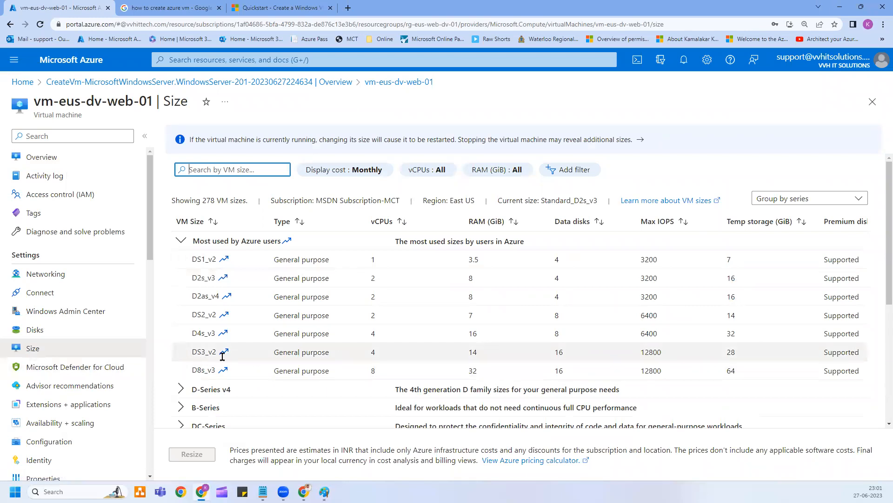
left_click(370, 367)
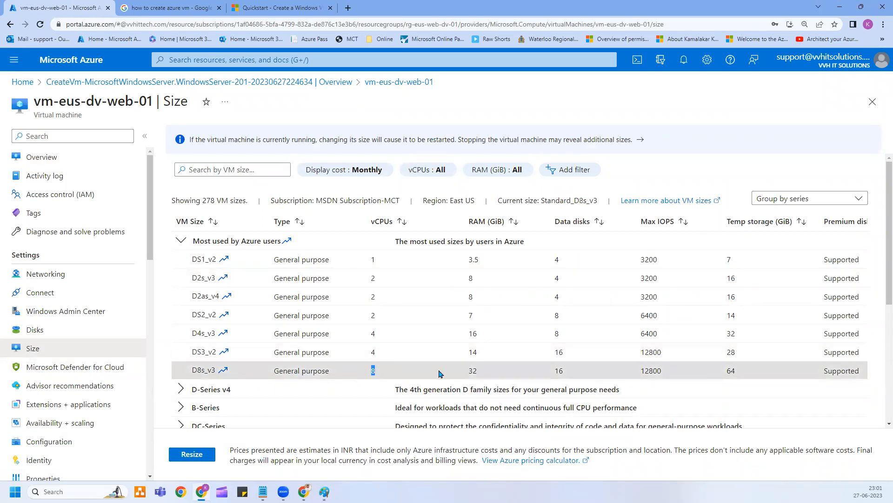
left_click_drag(472, 370, 483, 375)
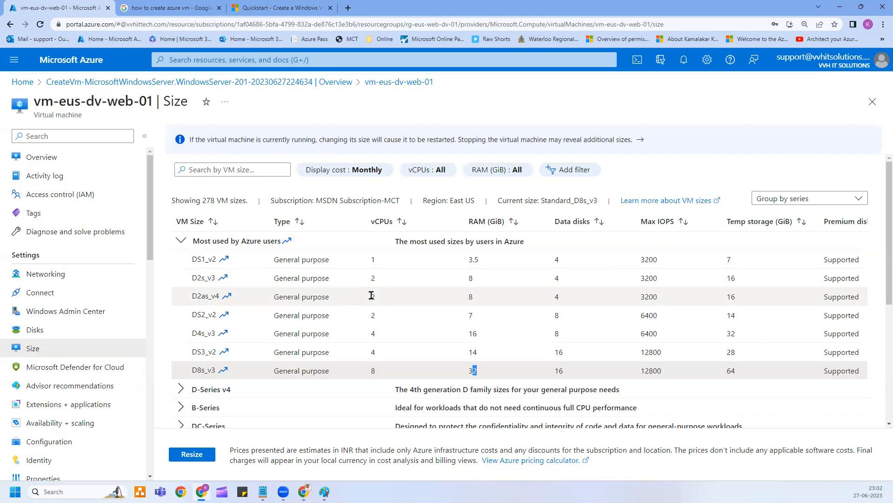
left_click_drag(372, 296, 381, 301)
left_click_drag(467, 296, 472, 300)
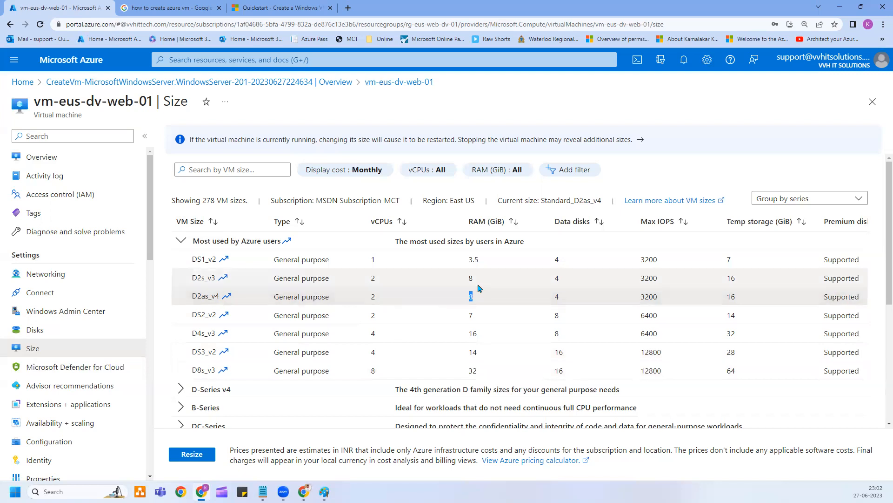
left_click_drag(370, 370, 399, 371)
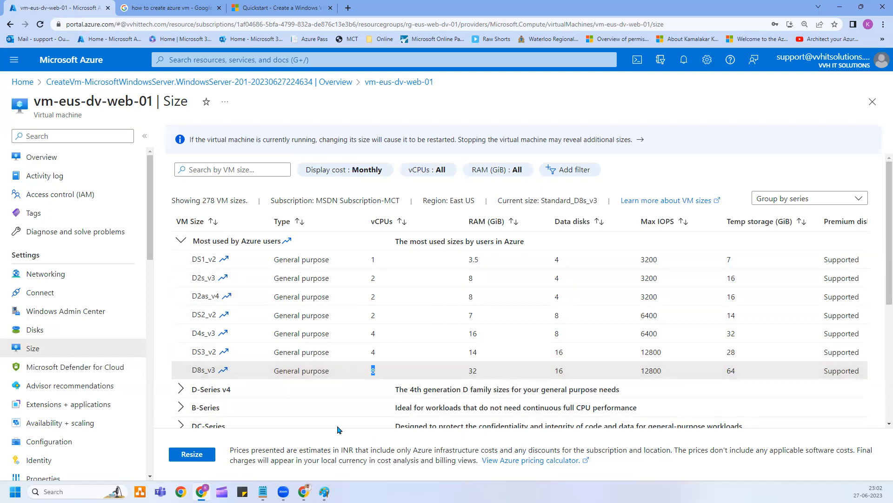
left_click(373, 369)
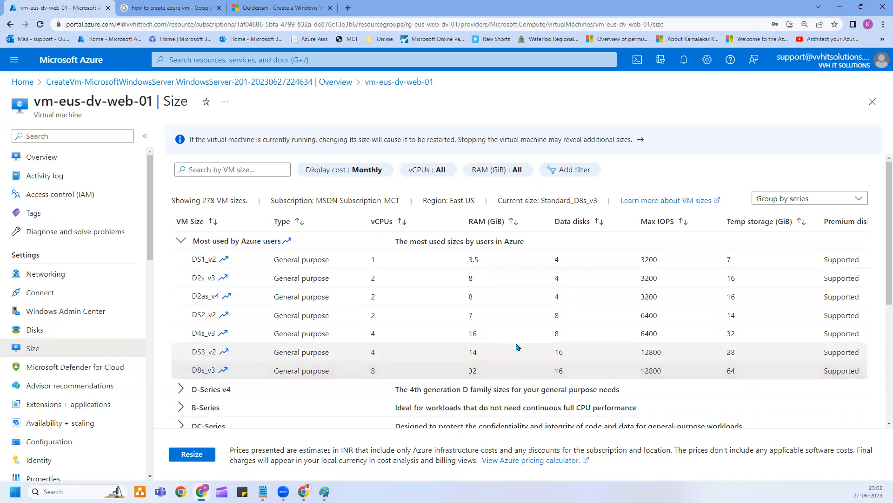
scroll(467, 356, "down", 1)
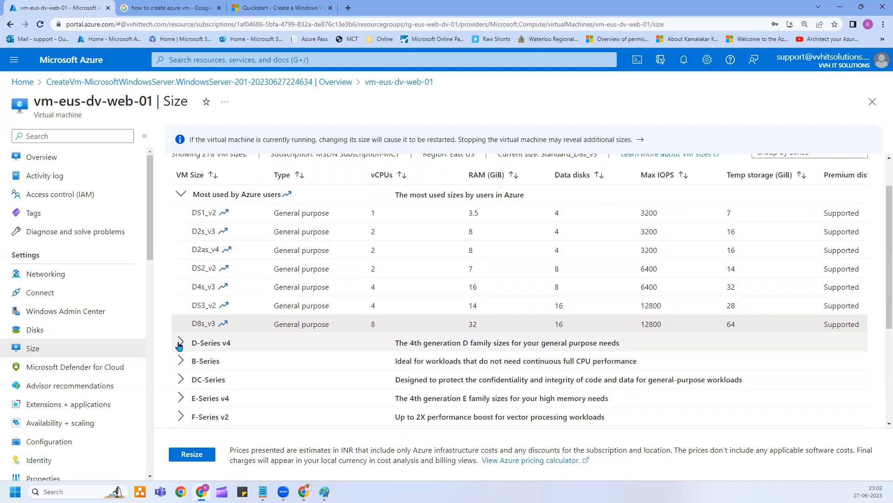
left_click(313, 305)
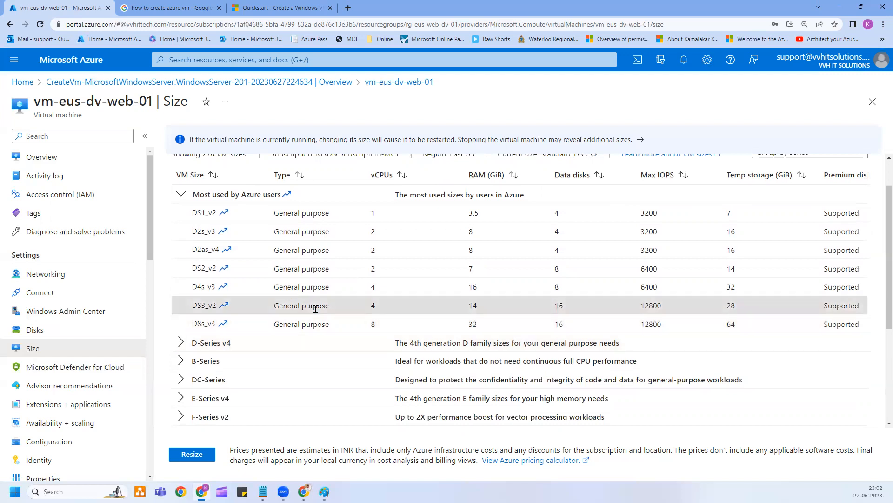
left_click(315, 270)
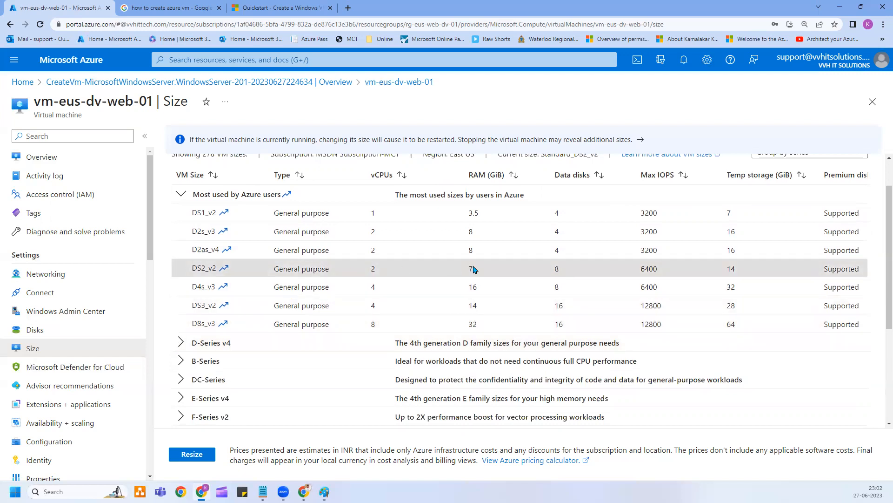